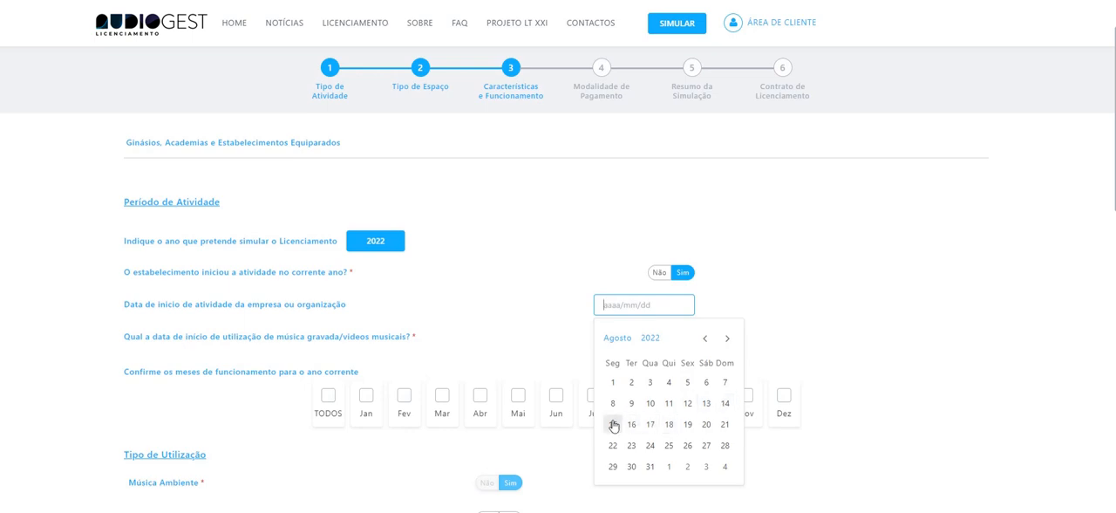
Set both the company's activity start date and the recorded music/video use start date to 2022-08-15.
{"action": "left_click", "coordinate": [613, 424]}
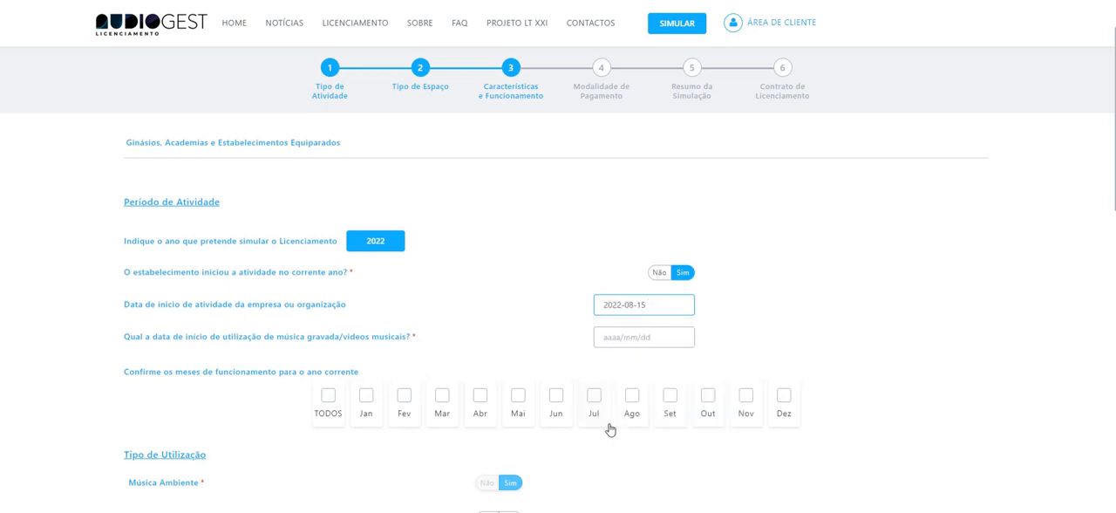
{"action": "left_click", "coordinate": [644, 337]}
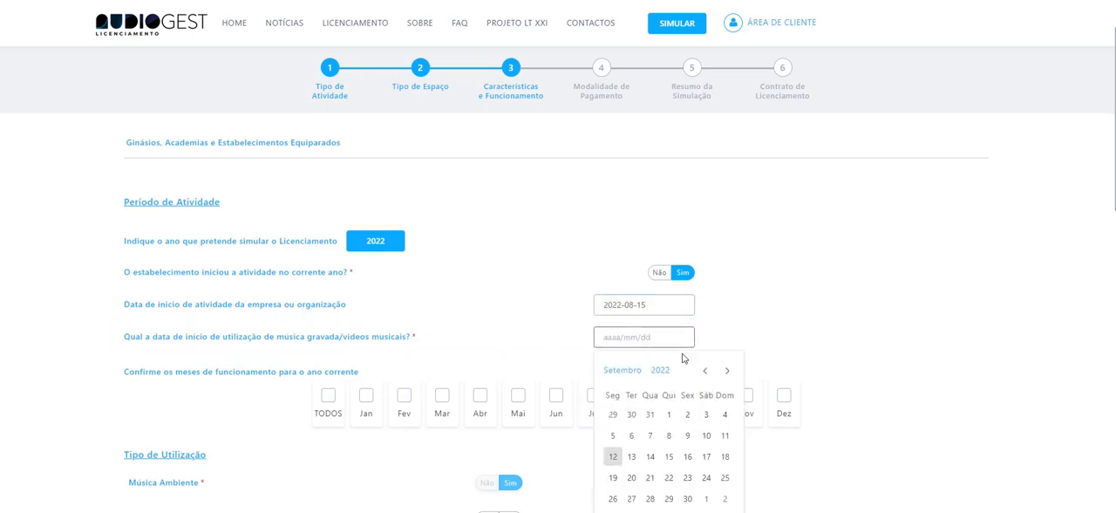
{"action": "left_click", "coordinate": [705, 373]}
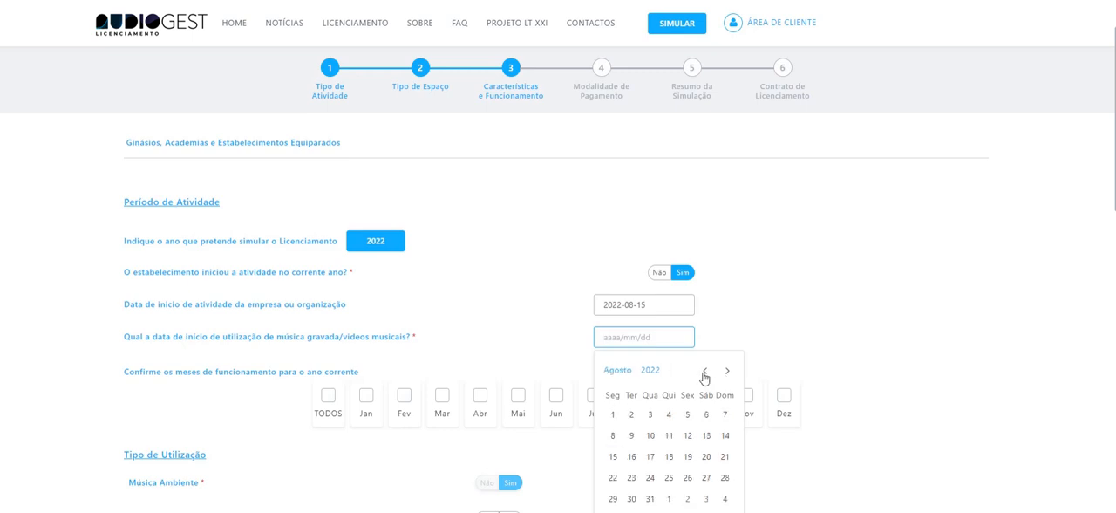
{"action": "left_click", "coordinate": [613, 457]}
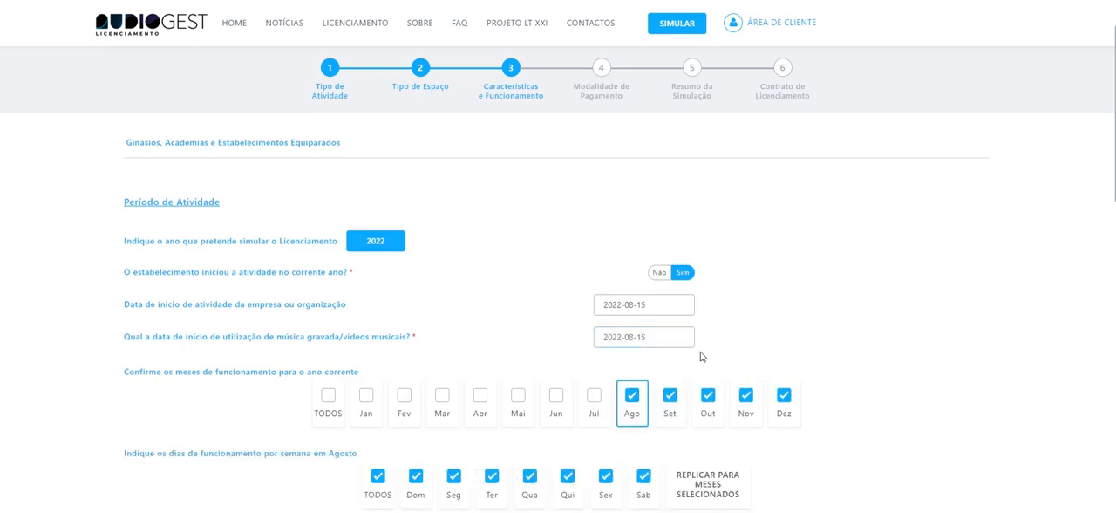
Exclude Sunday (Dom) from the opening days of August, September and October, and replicate the schedule to the selected months.
{"action": "scroll", "coordinate": [705, 349], "scroll_direction": "down", "scroll_amount": 3}
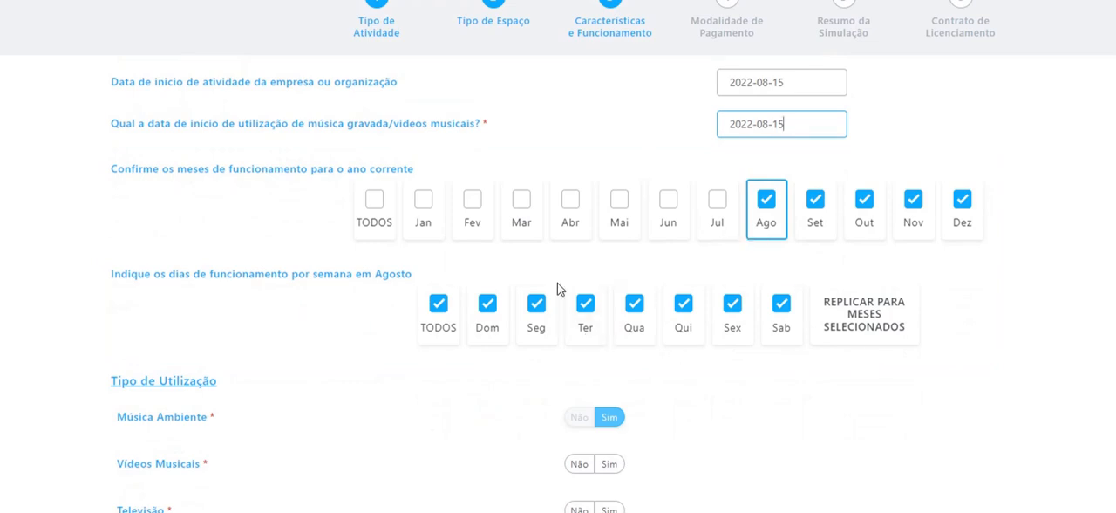
{"action": "left_click", "coordinate": [487, 304]}
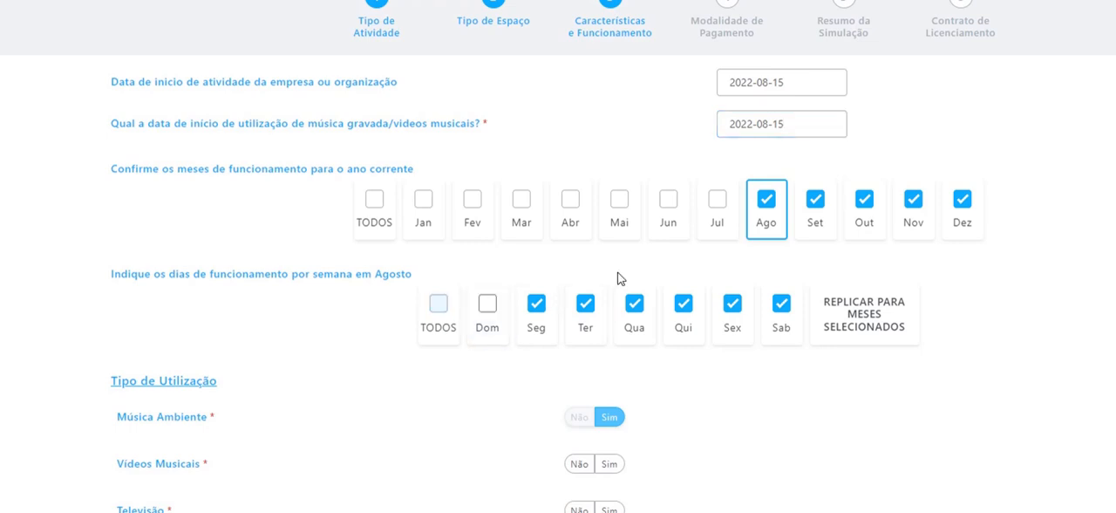
{"action": "left_click", "coordinate": [795, 241]}
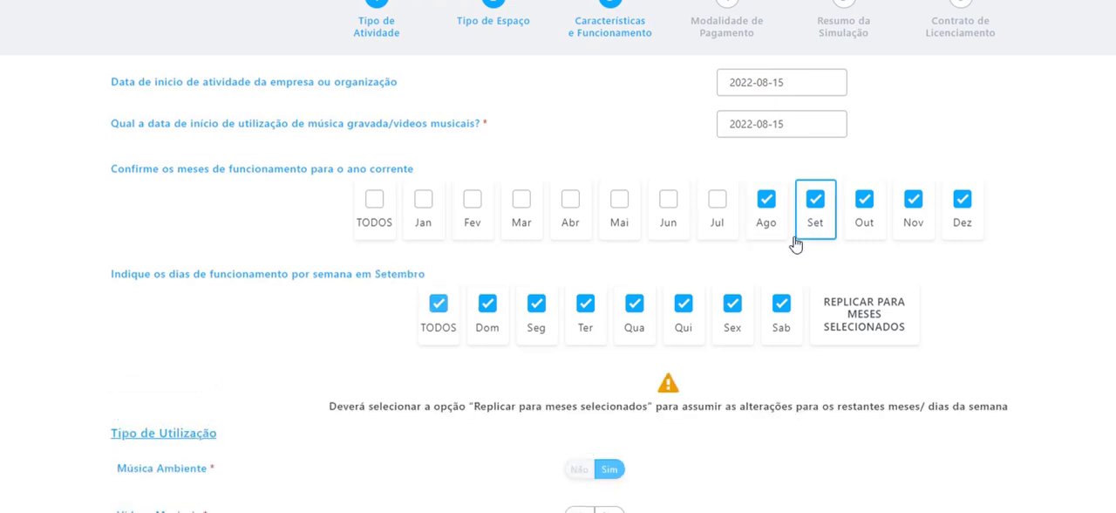
{"action": "left_click", "coordinate": [488, 306]}
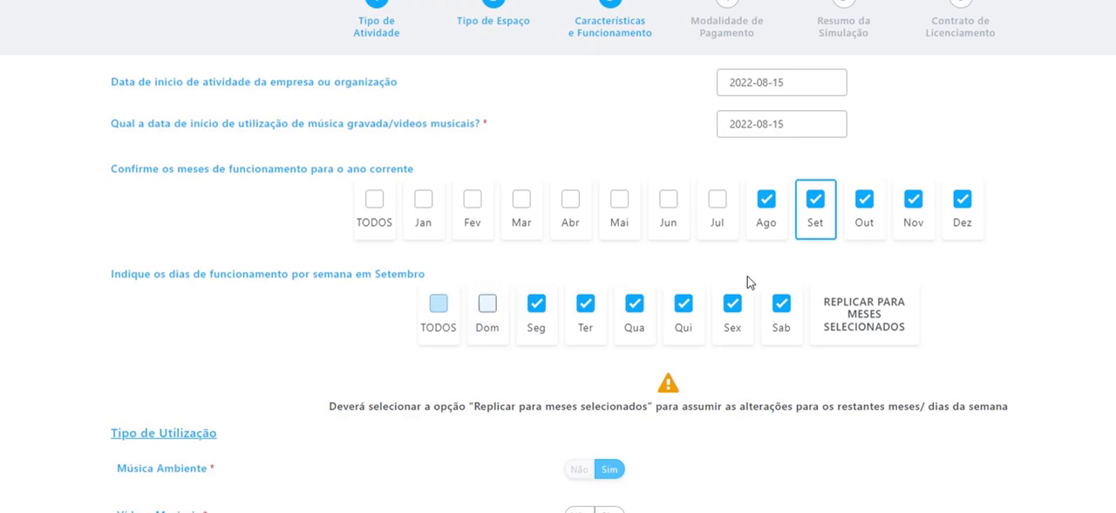
{"action": "left_click", "coordinate": [860, 237]}
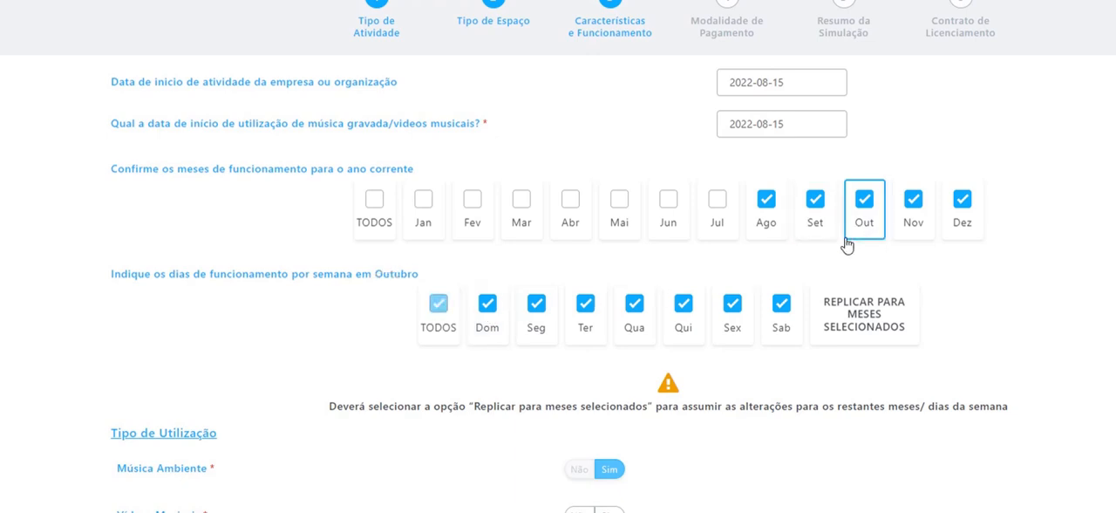
{"action": "left_click", "coordinate": [487, 305]}
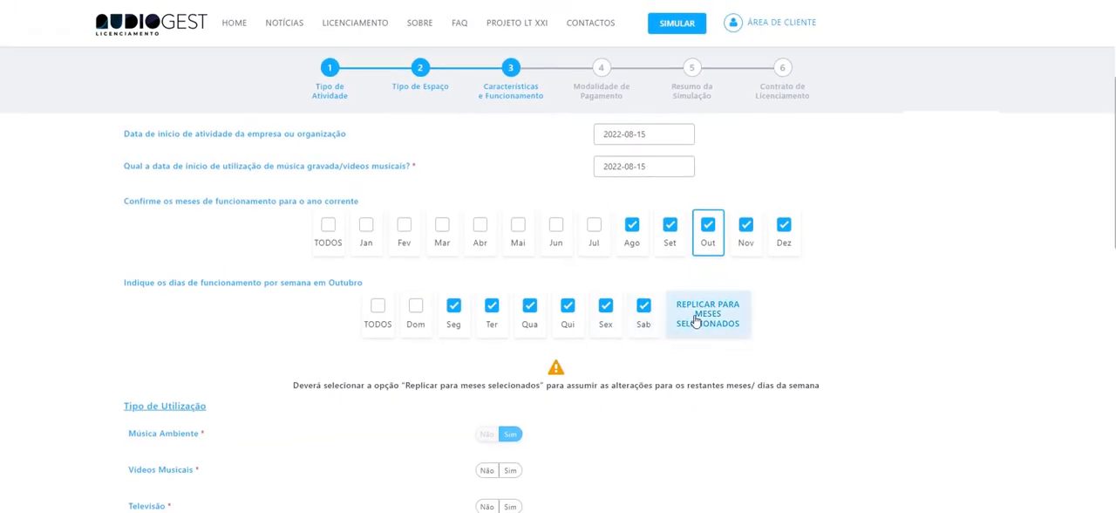
{"action": "left_click", "coordinate": [711, 321]}
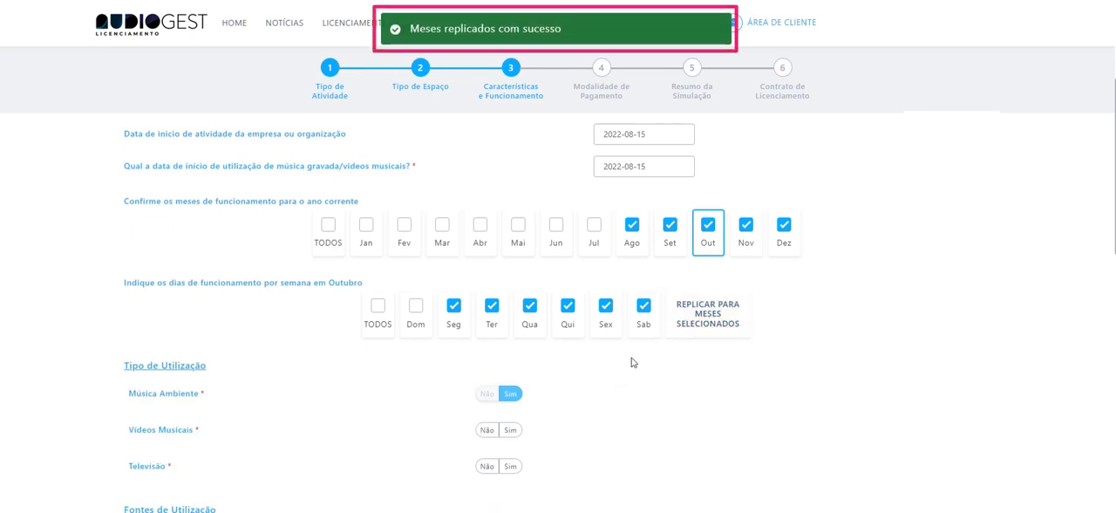
Under Tipo de Utilização, answer Sim for Vídeos Musicais and Não for Televisão.
{"action": "scroll", "coordinate": [630, 364], "scroll_direction": "down", "scroll_amount": 1}
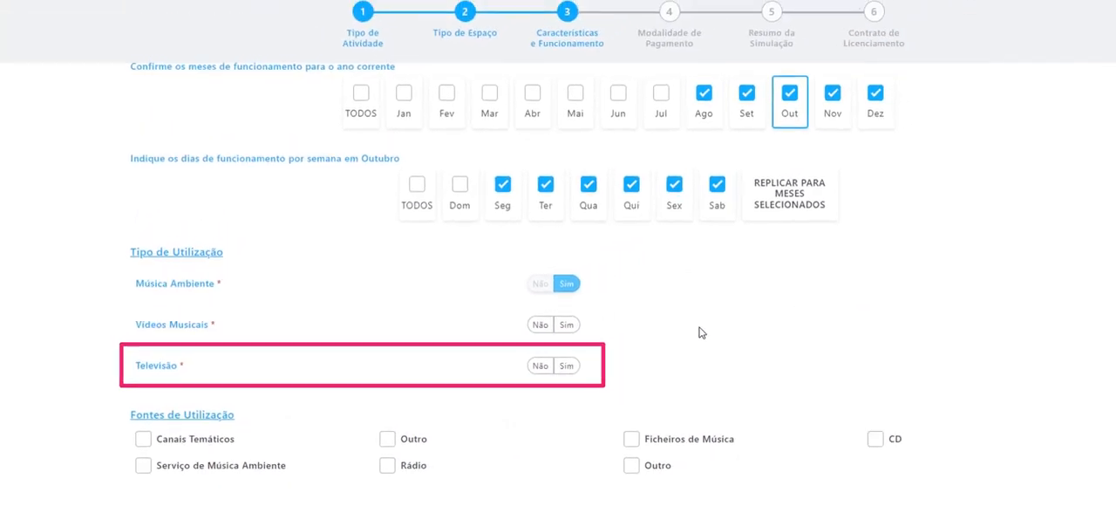
{"action": "left_click", "coordinate": [521, 340]}
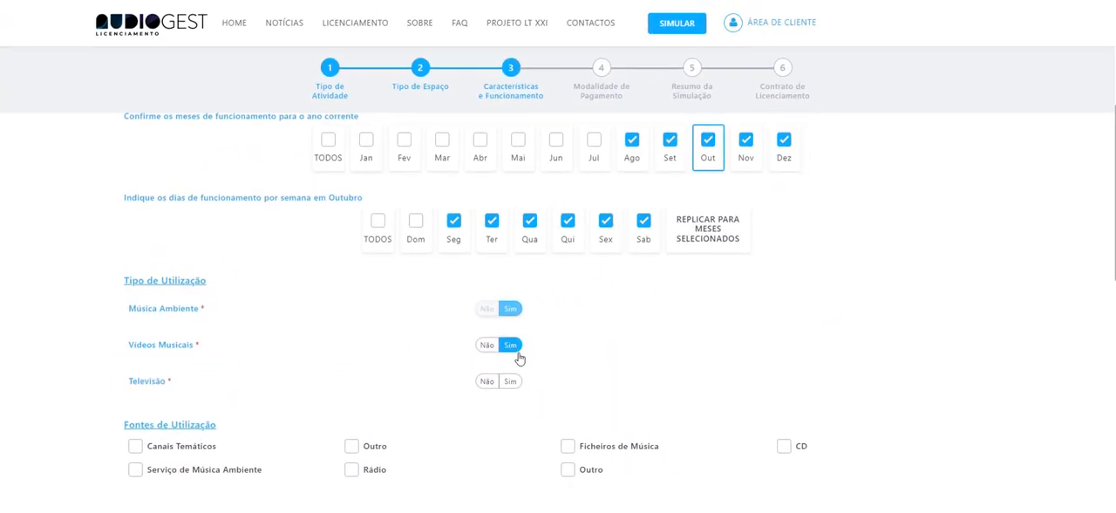
{"action": "left_click", "coordinate": [504, 382]}
Select Ficheiros de Música and Canais Temáticos as the sources of use under Fontes de Utilização.
{"action": "scroll", "coordinate": [464, 392], "scroll_direction": "down", "scroll_amount": 1}
{"action": "scroll", "coordinate": [464, 394], "scroll_direction": "down", "scroll_amount": 1}
{"action": "scroll", "coordinate": [493, 355], "scroll_direction": "down", "scroll_amount": 1}
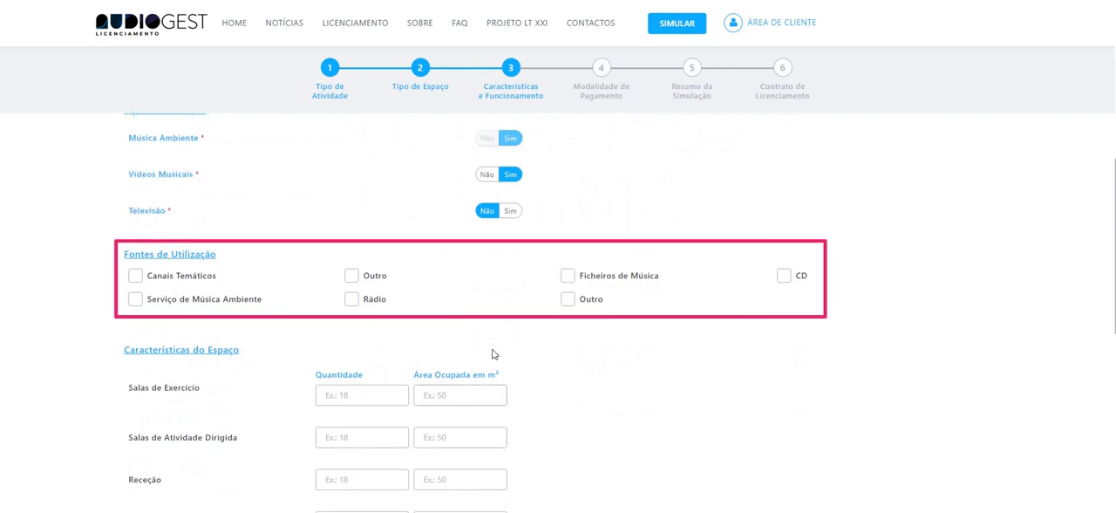
{"action": "left_click", "coordinate": [567, 279]}
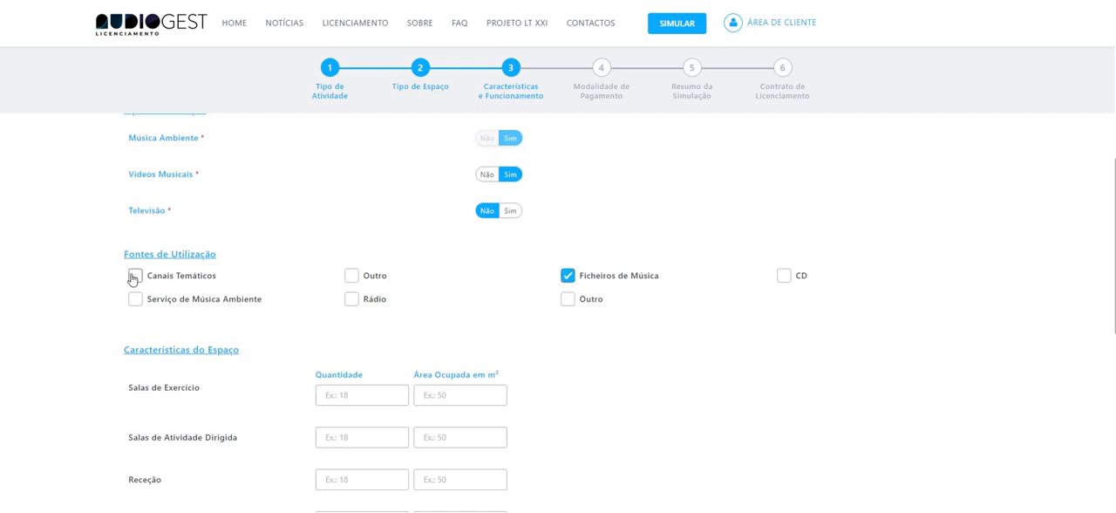
{"action": "left_click", "coordinate": [133, 276]}
{"action": "left_click", "coordinate": [135, 301]}
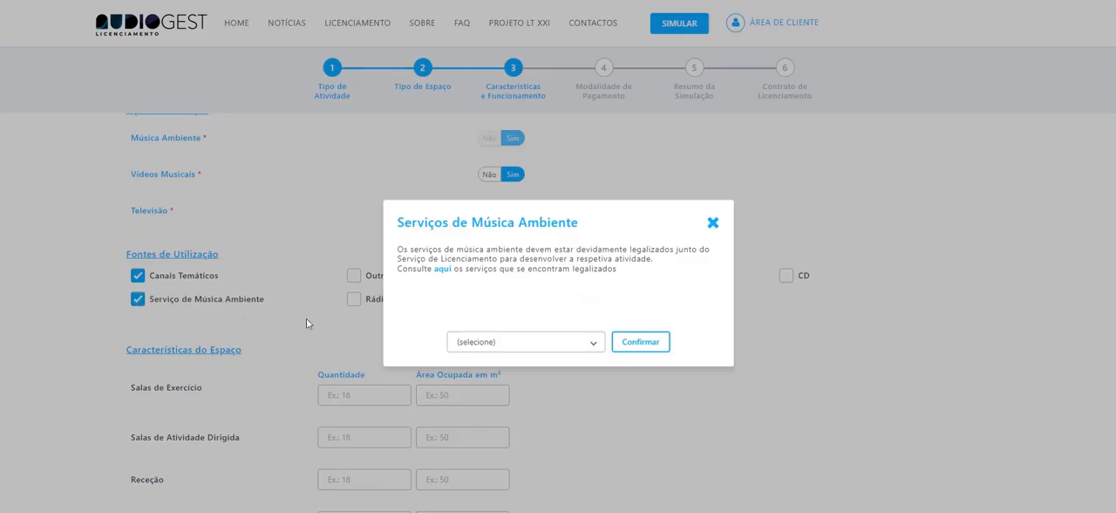
{"action": "left_click", "coordinate": [585, 342]}
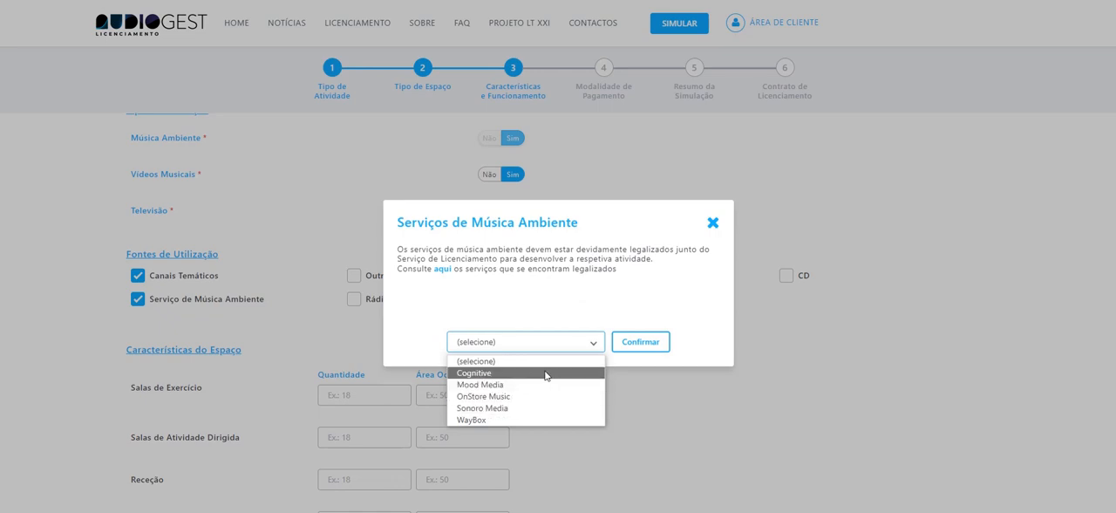
{"action": "left_click", "coordinate": [714, 226]}
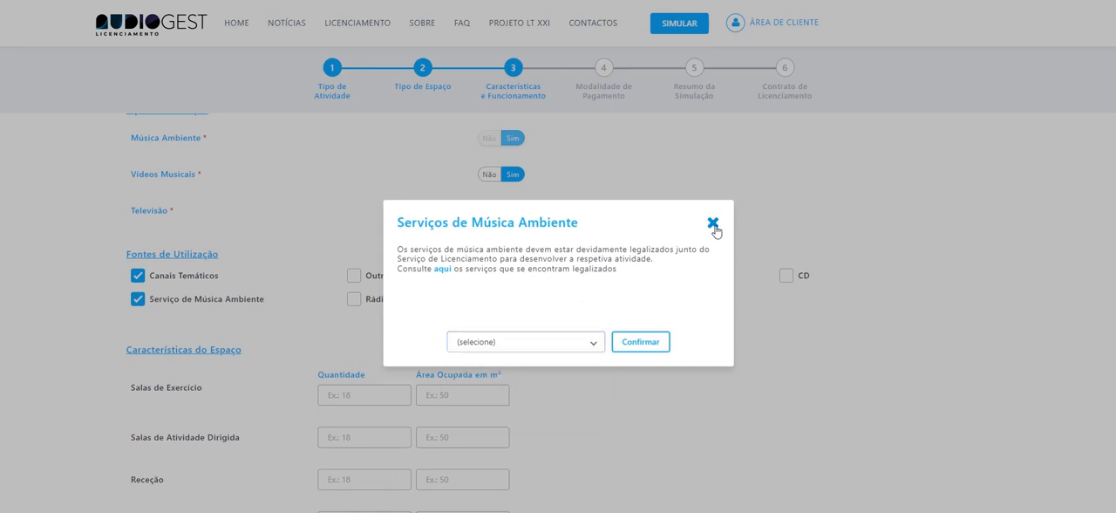
{"action": "left_click", "coordinate": [714, 225]}
{"action": "left_click", "coordinate": [134, 301]}
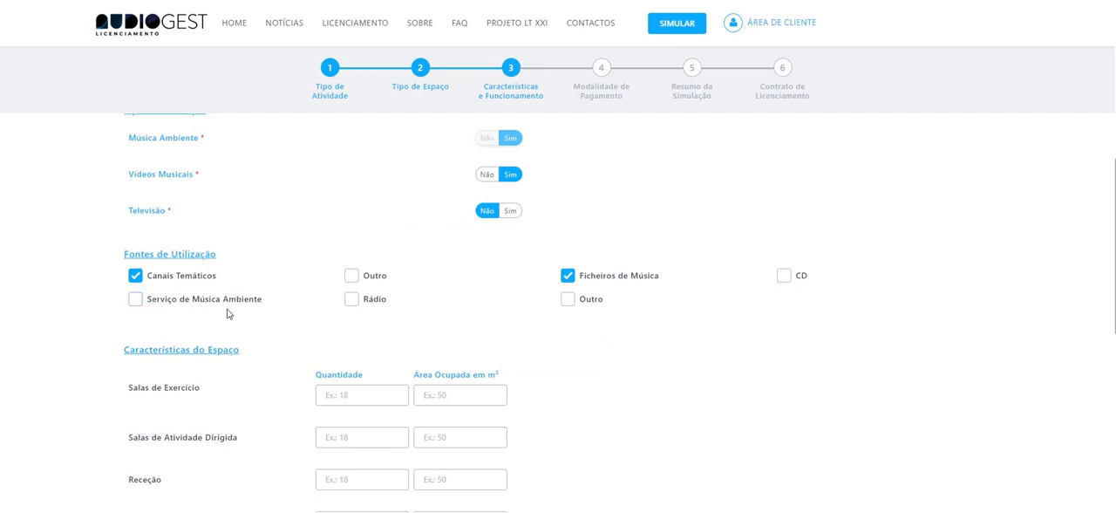
Enter quantity 1 with 100 m² for Salas de Exercício and quantity 2 with 50 m² for Salas de Atividade Dirigida.
{"action": "scroll", "coordinate": [271, 326], "scroll_direction": "down", "scroll_amount": 2}
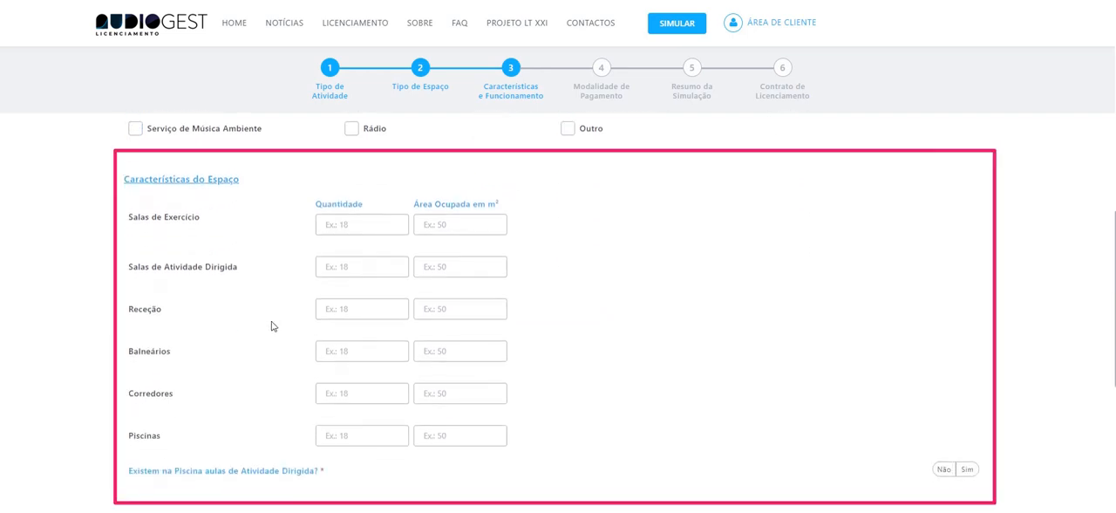
{"action": "left_click", "coordinate": [356, 224]}
{"action": "type", "text": "1"}
{"action": "left_click", "coordinate": [473, 225]}
{"action": "type", "text": "100"}
{"action": "left_click", "coordinate": [386, 267]}
{"action": "type", "text": "2"}
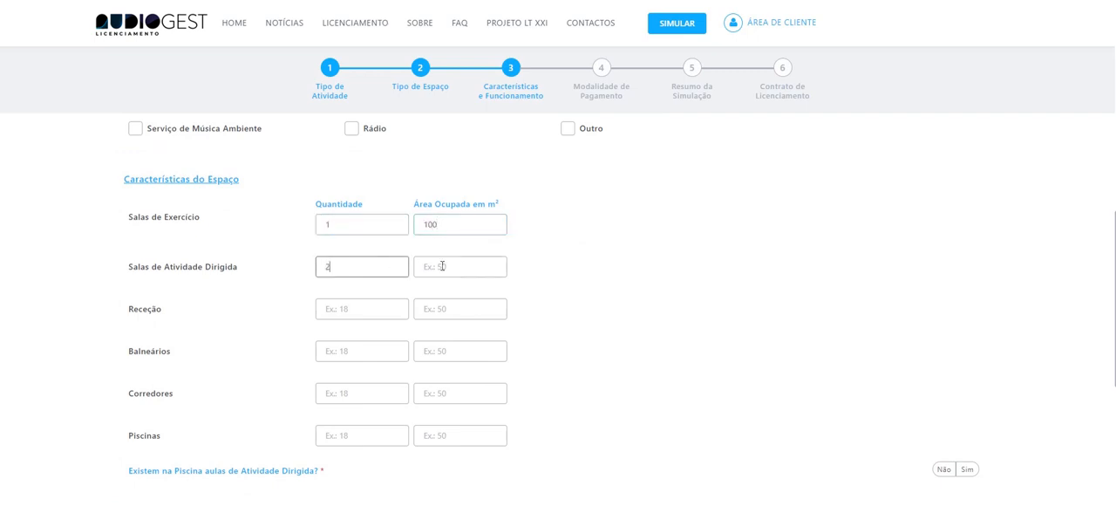
{"action": "left_click", "coordinate": [442, 266]}
{"action": "type", "text": "50"}
Enter quantity 1 with 5 m² for Receção and quantity 1 with 30 m² for Balneários.
{"action": "left_click", "coordinate": [379, 306]}
{"action": "type", "text": "1"}
{"action": "left_click", "coordinate": [462, 307]}
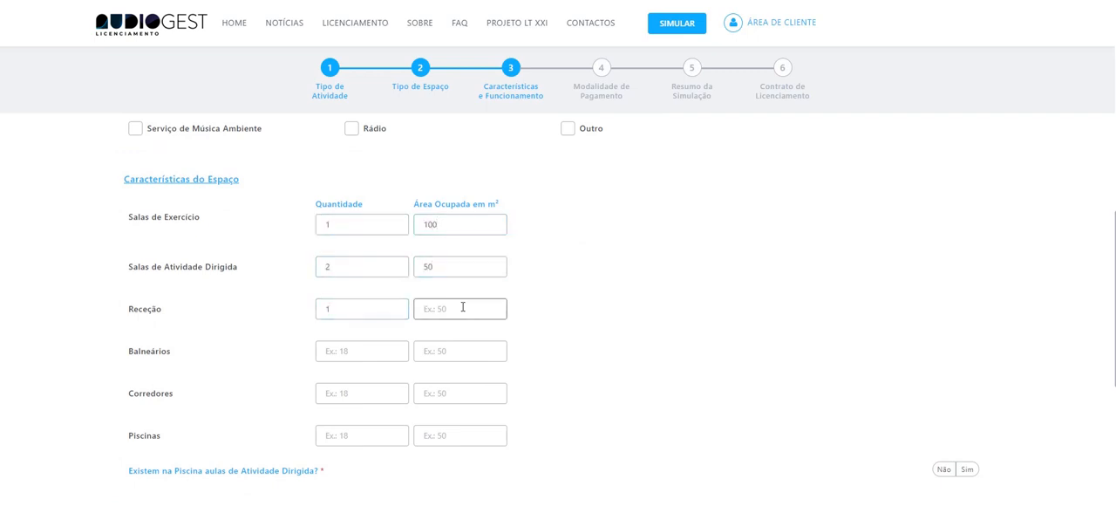
{"action": "type", "text": "5"}
{"action": "left_click", "coordinate": [372, 350]}
{"action": "type", "text": "1"}
{"action": "left_click", "coordinate": [462, 351]}
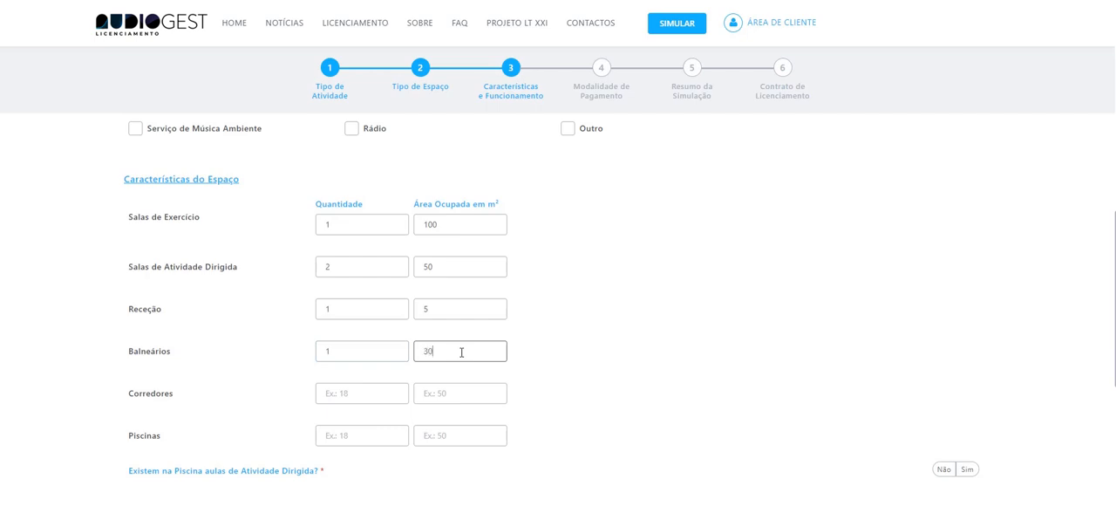
Enter quantity 1 with an occupied area of 50 m² for Corredores.
{"action": "left_click", "coordinate": [371, 391]}
{"action": "type", "text": "1"}
{"action": "left_click", "coordinate": [439, 395]}
{"action": "type", "text": "50"}
Enter quantity 2 with 100 m² for Piscinas and answer Sim to whether directed activity classes are held in the pool.
{"action": "left_click", "coordinate": [366, 436]}
{"action": "type", "text": "2"}
{"action": "left_click", "coordinate": [450, 435]}
{"action": "type", "text": "10"}
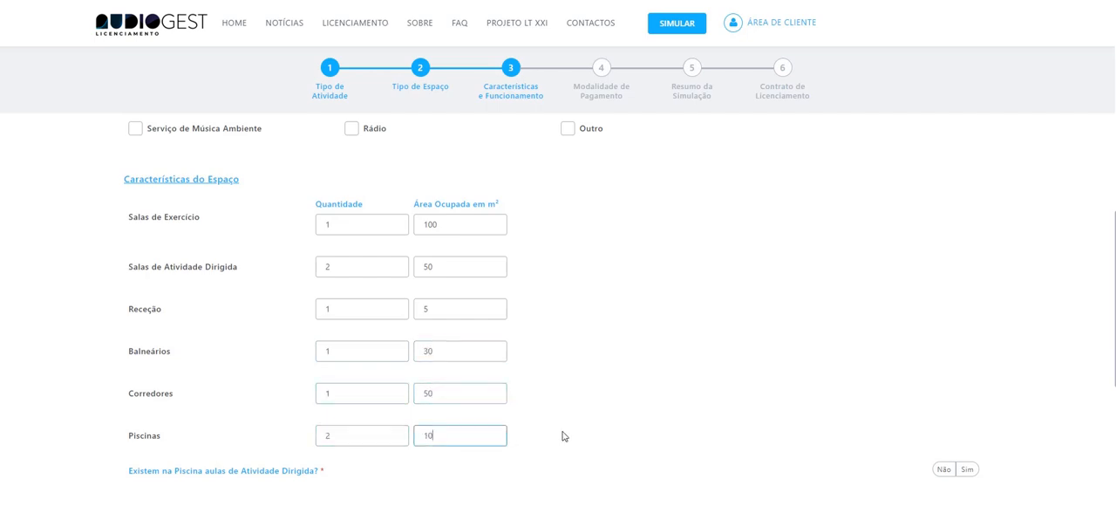
{"action": "type", "text": "0"}
{"action": "scroll", "coordinate": [559, 434], "scroll_direction": "down", "scroll_amount": 1}
{"action": "left_click", "coordinate": [967, 386]}
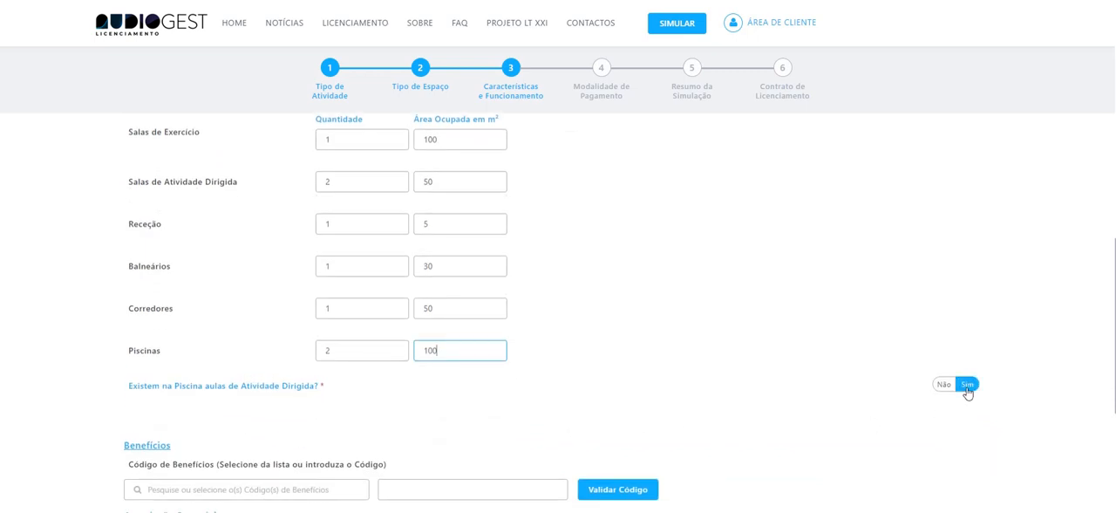
Add an entity row under Associação Sectorial and look through its list of available entities.
{"action": "scroll", "coordinate": [968, 393], "scroll_direction": "down", "scroll_amount": 1}
{"action": "scroll", "coordinate": [730, 376], "scroll_direction": "down", "scroll_amount": 1}
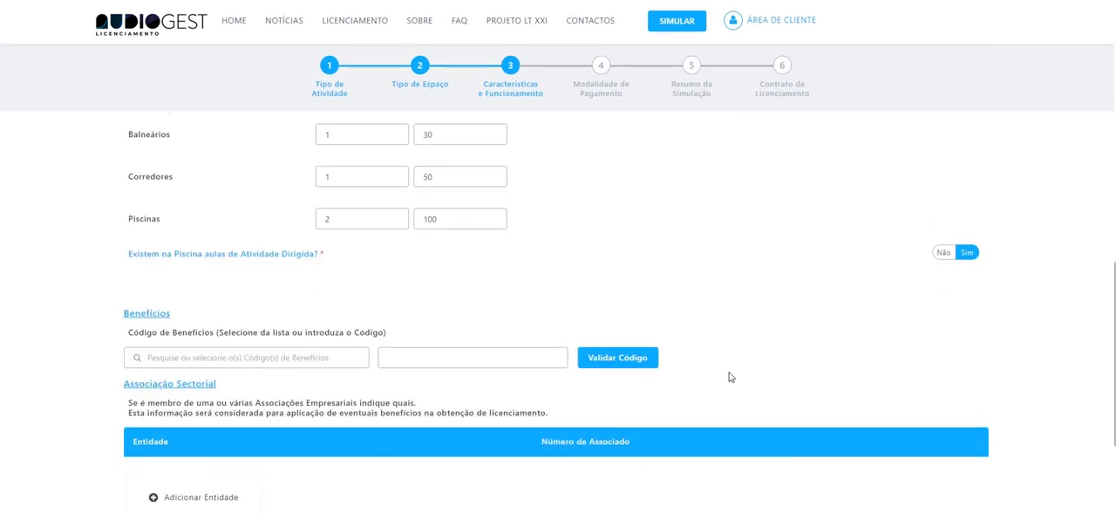
{"action": "scroll", "coordinate": [730, 376], "scroll_direction": "down", "scroll_amount": 2}
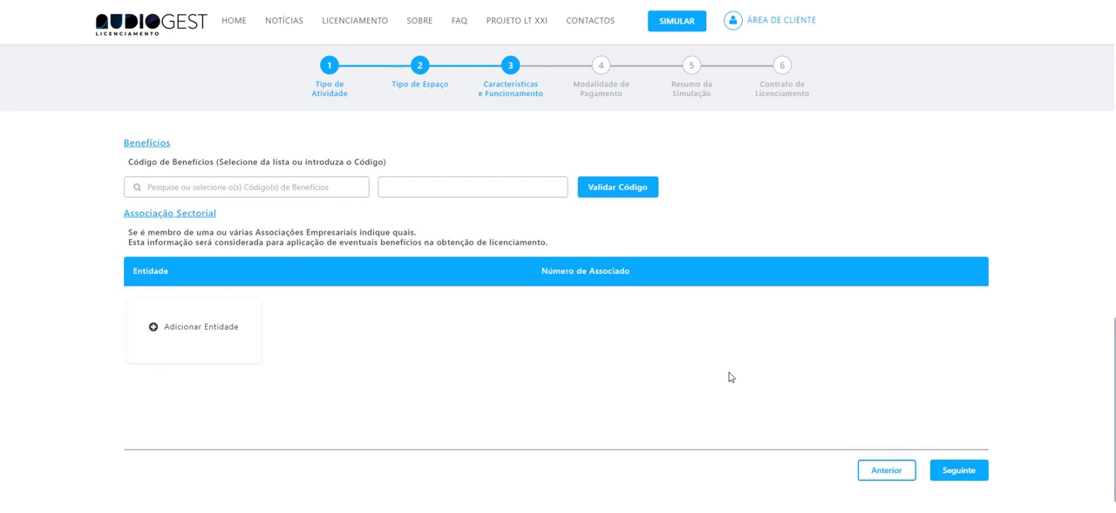
{"action": "left_click", "coordinate": [242, 356]}
{"action": "scroll", "coordinate": [513, 229], "scroll_direction": "down", "scroll_amount": 1}
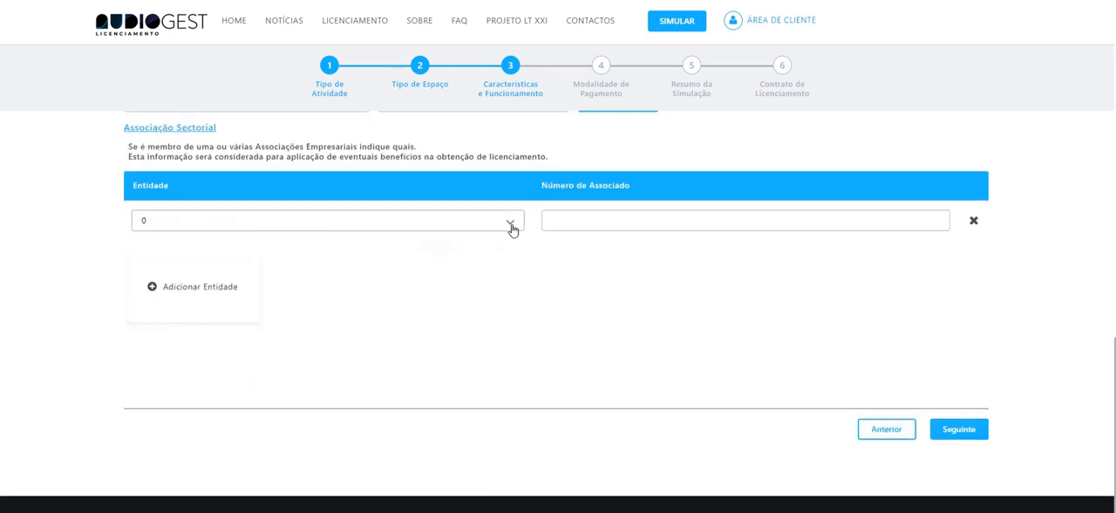
{"action": "left_click", "coordinate": [513, 228]}
{"action": "mouse_move", "coordinate": [523, 274]}
{"action": "left_mouse_down"}
{"action": "mouse_move", "coordinate": [529, 341]}
{"action": "mouse_move", "coordinate": [526, 269]}
{"action": "left_mouse_up"}
{"action": "left_click", "coordinate": [581, 267]}
Advance to the payment methods and choose Opção 1, the single payment covering August to December.
{"action": "left_click", "coordinate": [960, 429]}
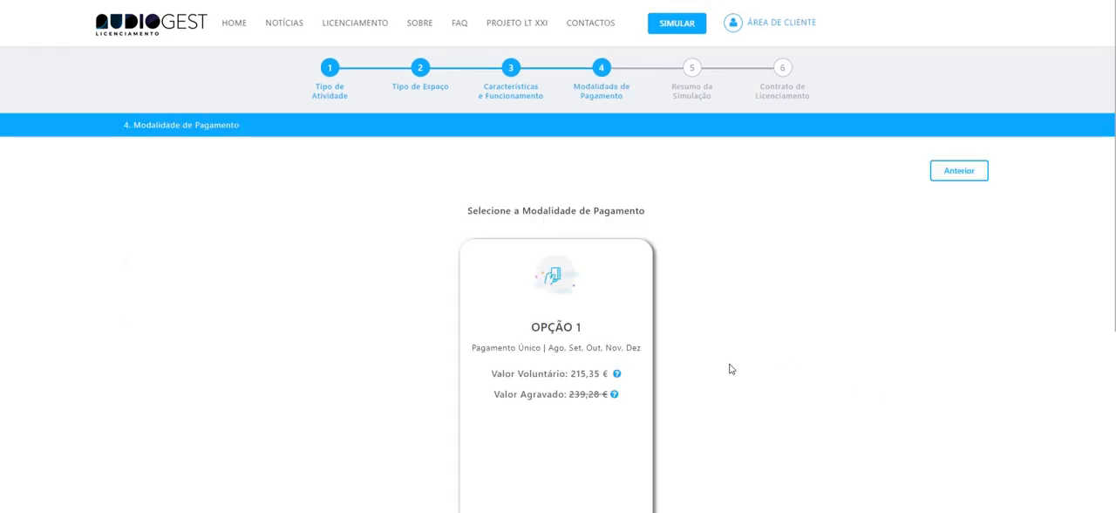
{"action": "scroll", "coordinate": [731, 369], "scroll_direction": "down", "scroll_amount": 1}
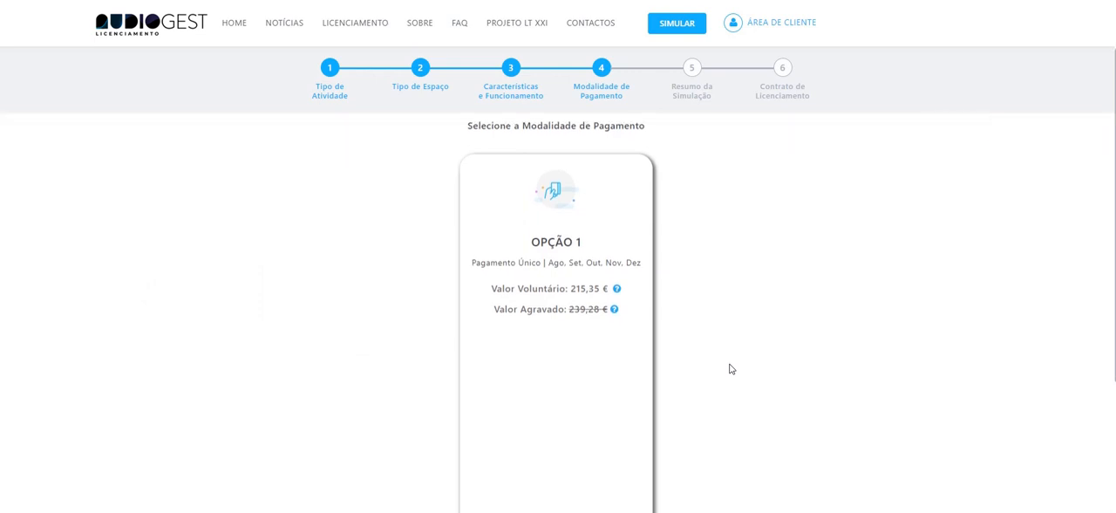
{"action": "left_click", "coordinate": [601, 370]}
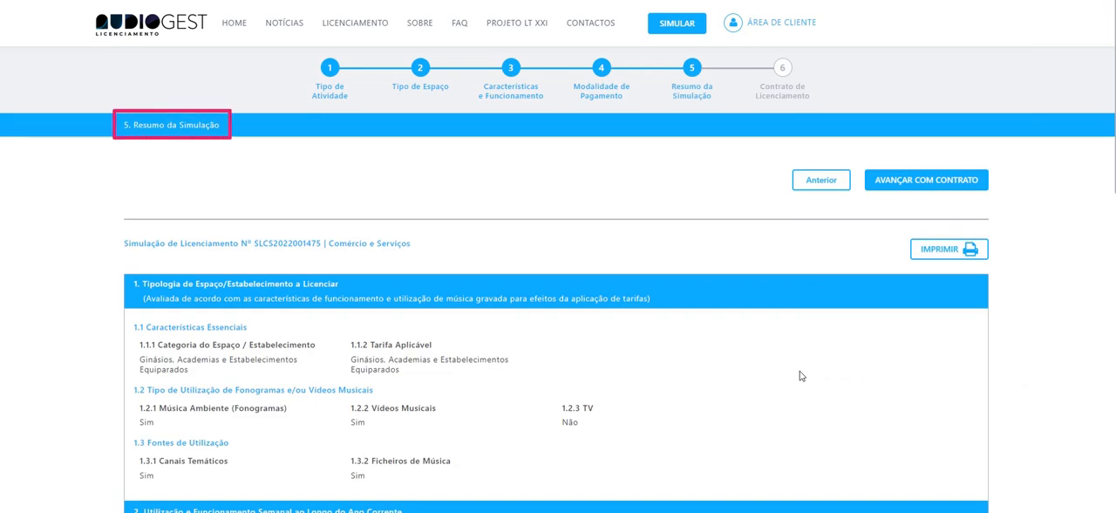
Review the simulation summary, from the establishment typology and weekly schedule to the space details and tariffs.
{"action": "scroll", "coordinate": [800, 376], "scroll_direction": "down", "scroll_amount": 1}
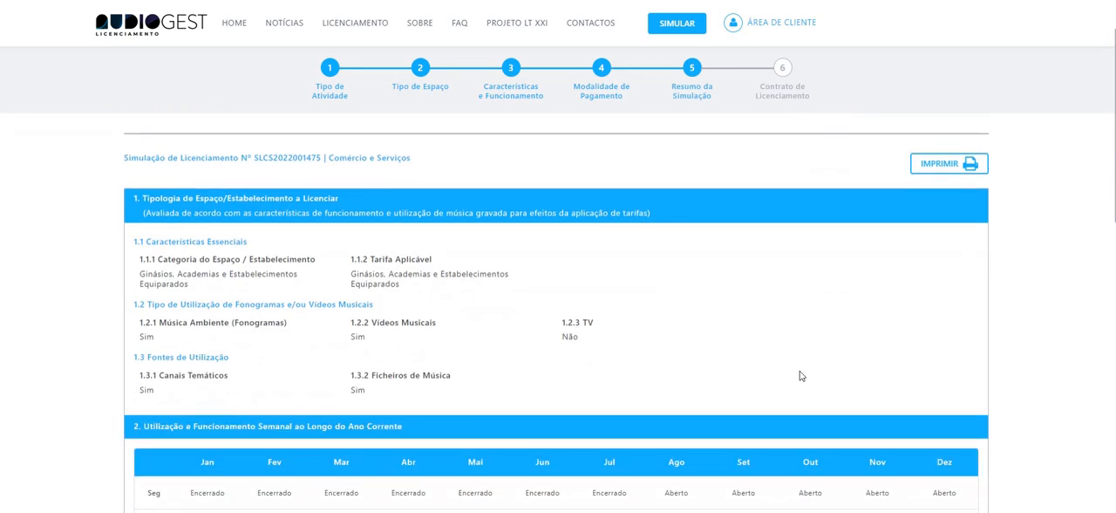
{"action": "scroll", "coordinate": [801, 375], "scroll_direction": "down", "scroll_amount": 3}
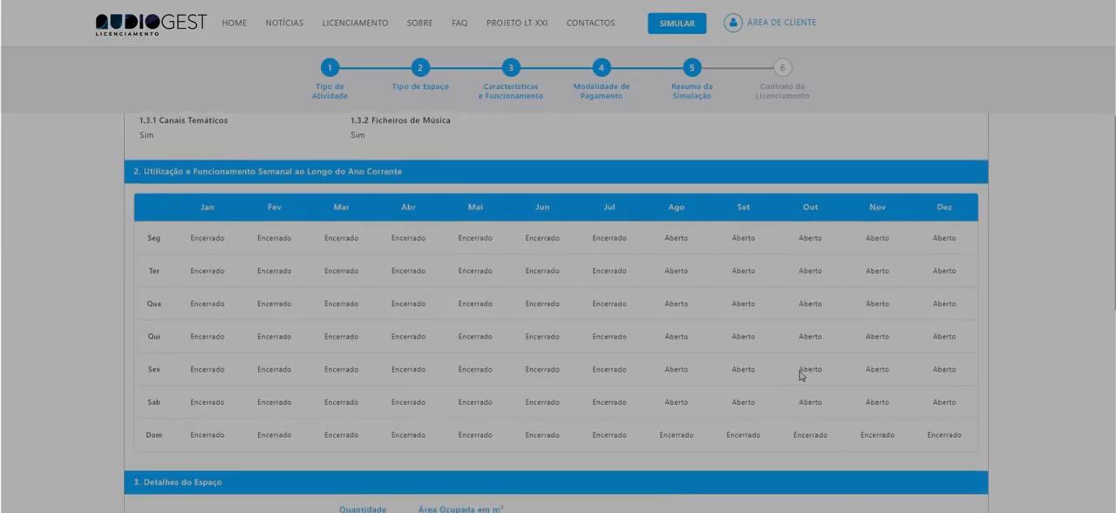
{"action": "scroll", "coordinate": [801, 373], "scroll_direction": "down", "scroll_amount": 1}
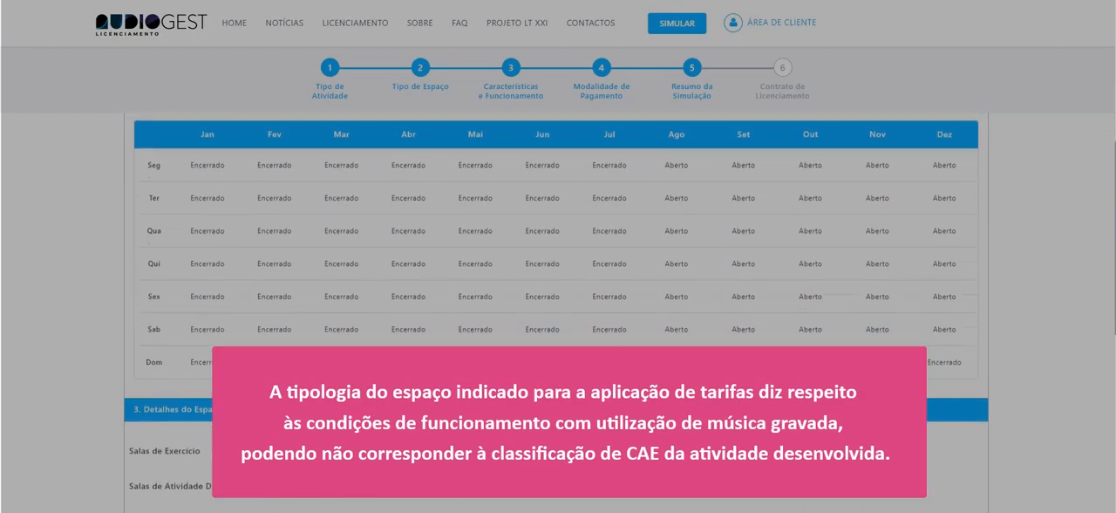
{"action": "scroll", "coordinate": [801, 374], "scroll_direction": "down", "scroll_amount": 2}
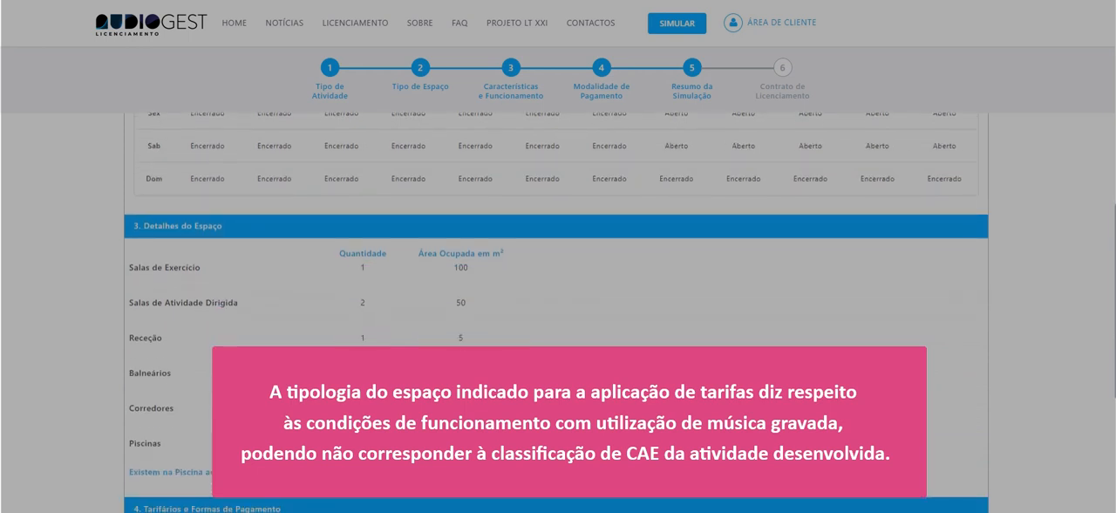
{"action": "scroll", "coordinate": [556, 321], "scroll_direction": "down", "scroll_amount": 2}
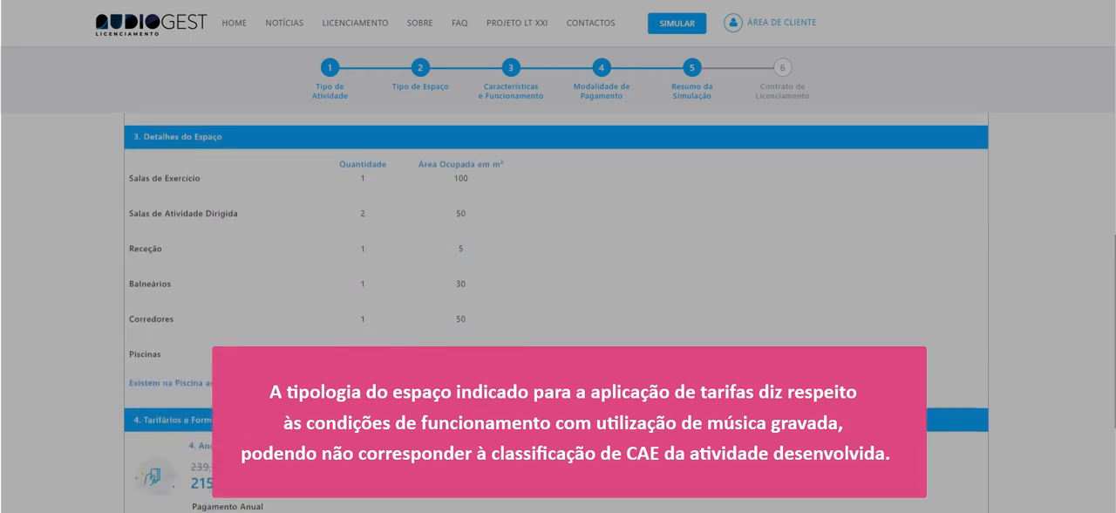
Review the rest of the simulation summary down to the tariffs and payment note, and return to its beginning.
{"action": "scroll", "coordinate": [557, 320], "scroll_direction": "down", "scroll_amount": 1}
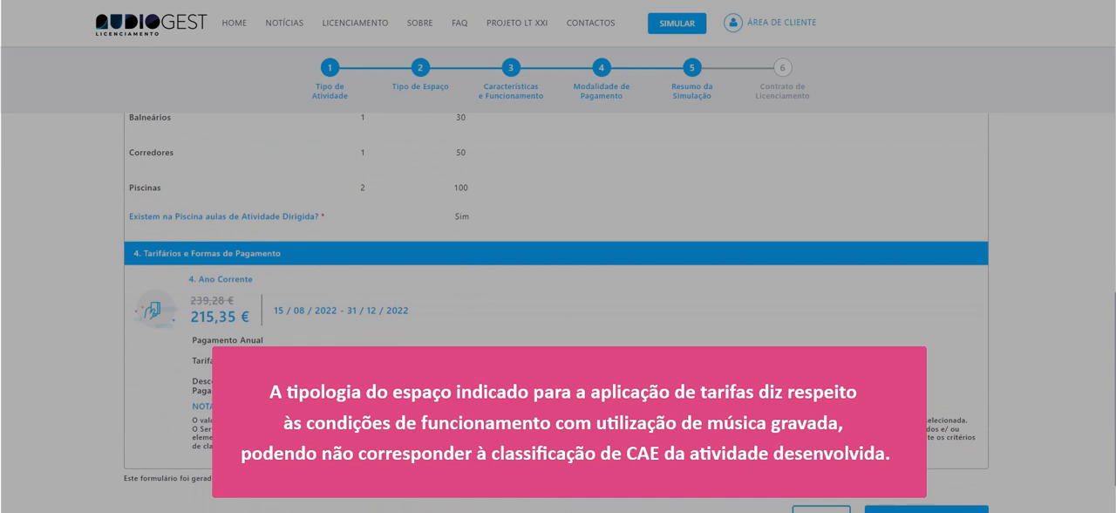
{"action": "scroll", "coordinate": [801, 375], "scroll_direction": "down", "scroll_amount": 1}
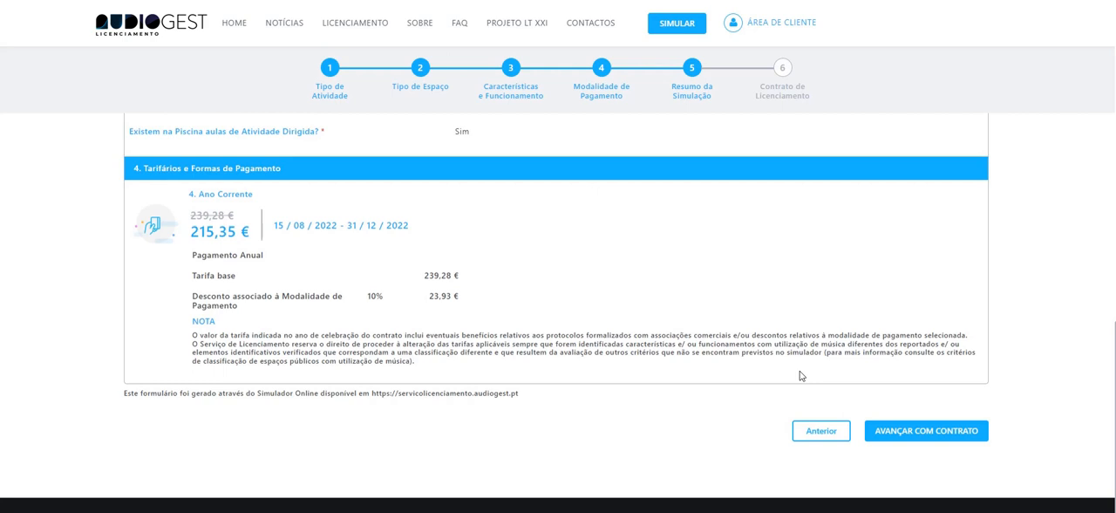
{"action": "scroll", "coordinate": [801, 375], "scroll_direction": "up", "scroll_amount": 1}
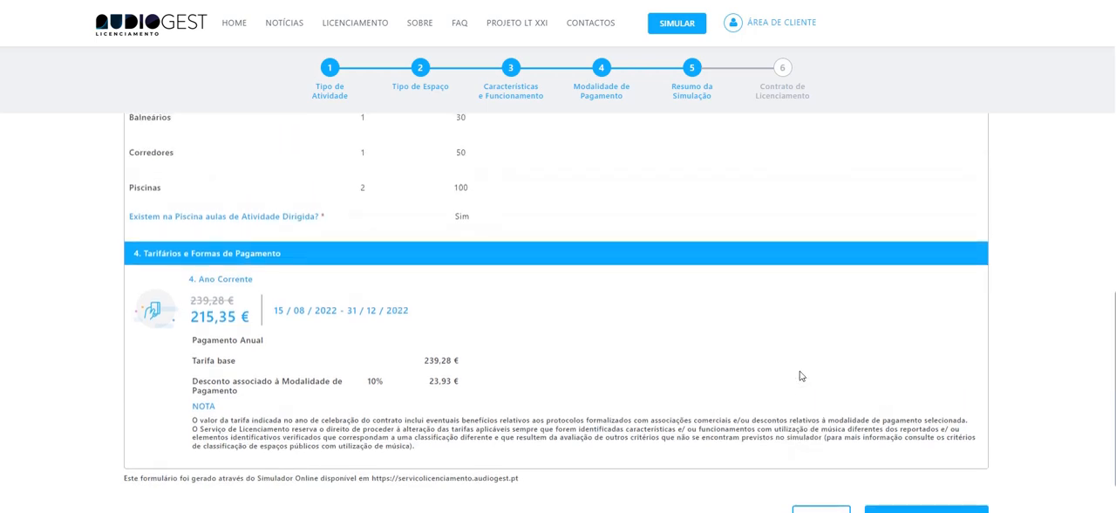
{"action": "scroll", "coordinate": [801, 375], "scroll_direction": "up", "scroll_amount": 2}
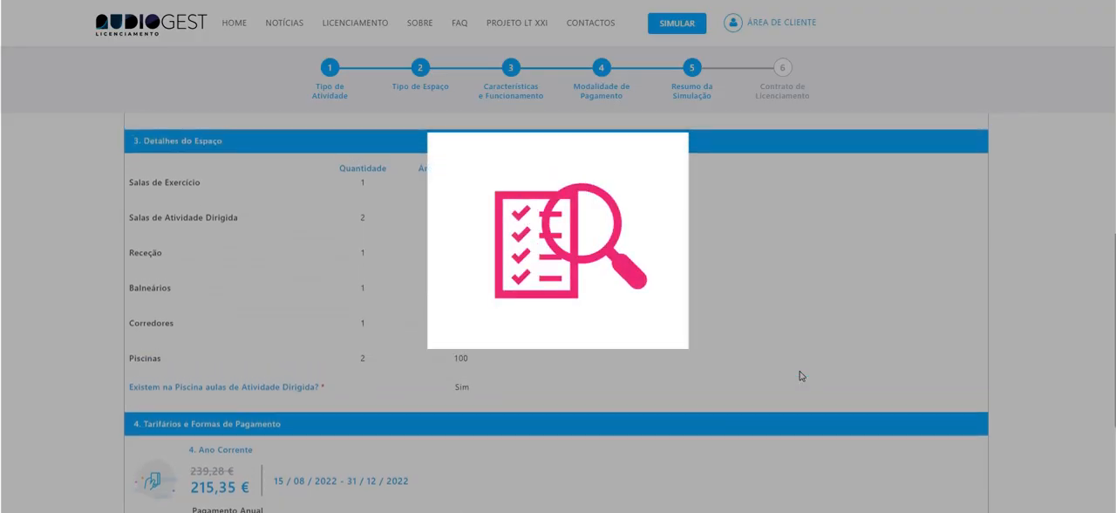
{"action": "scroll", "coordinate": [801, 375], "scroll_direction": "up", "scroll_amount": 1}
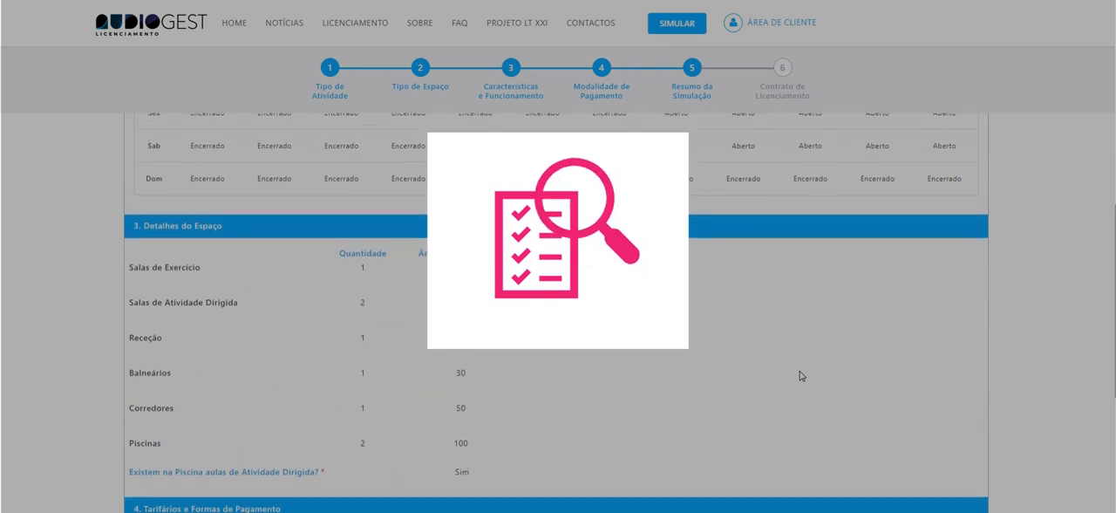
{"action": "scroll", "coordinate": [800, 375], "scroll_direction": "up", "scroll_amount": 1}
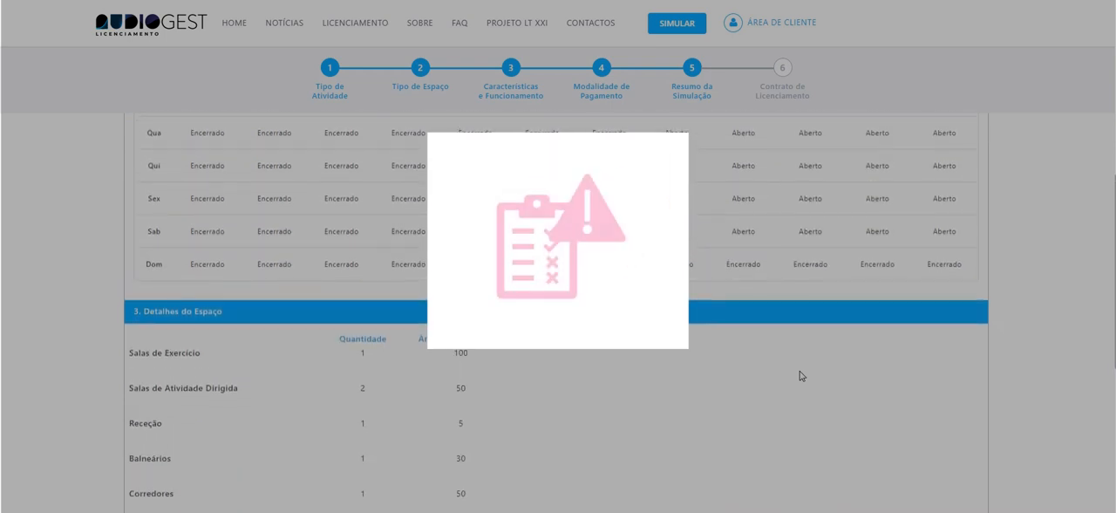
{"action": "scroll", "coordinate": [801, 375], "scroll_direction": "up", "scroll_amount": 1}
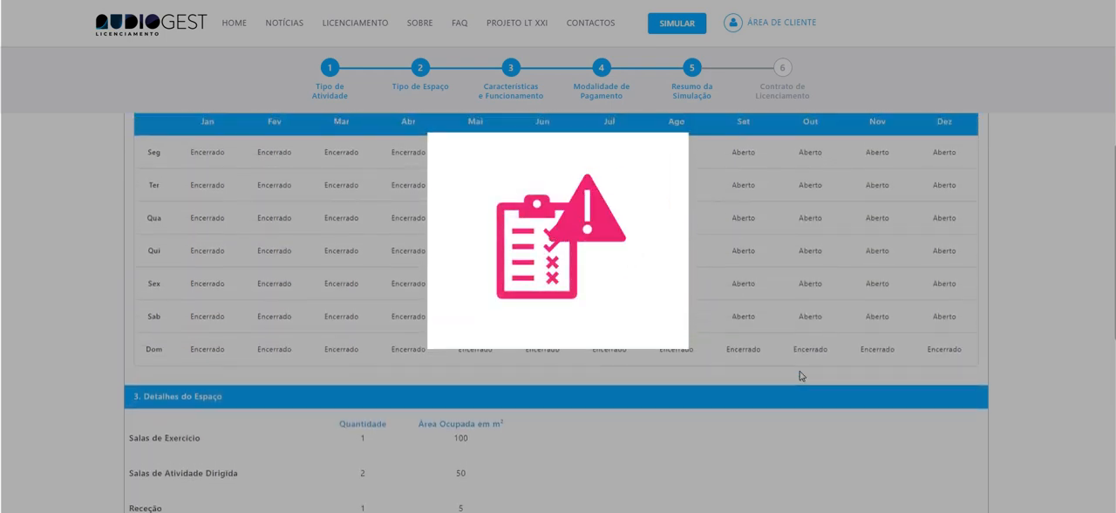
{"action": "scroll", "coordinate": [801, 375], "scroll_direction": "up", "scroll_amount": 1}
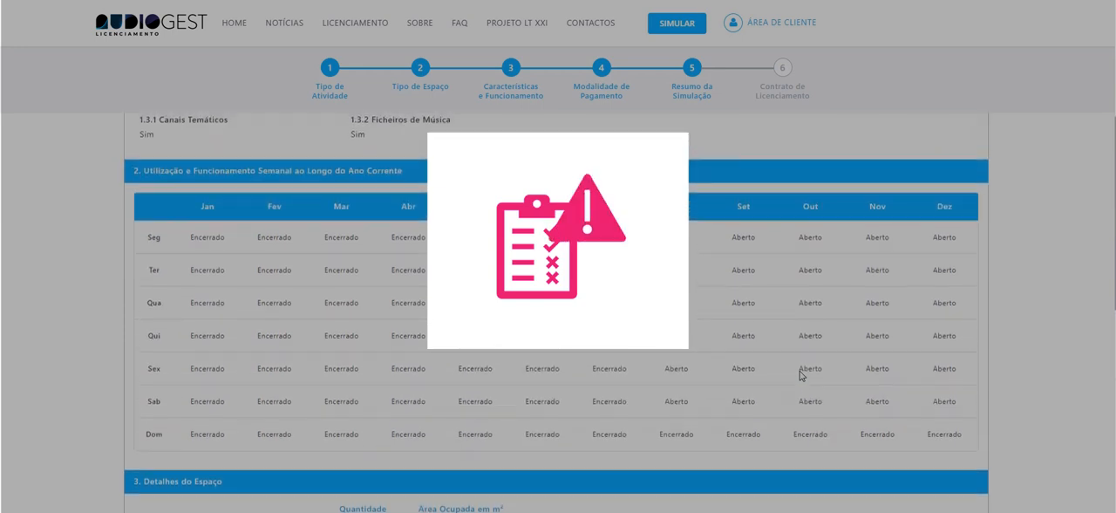
{"action": "scroll", "coordinate": [800, 375], "scroll_direction": "up", "scroll_amount": 1}
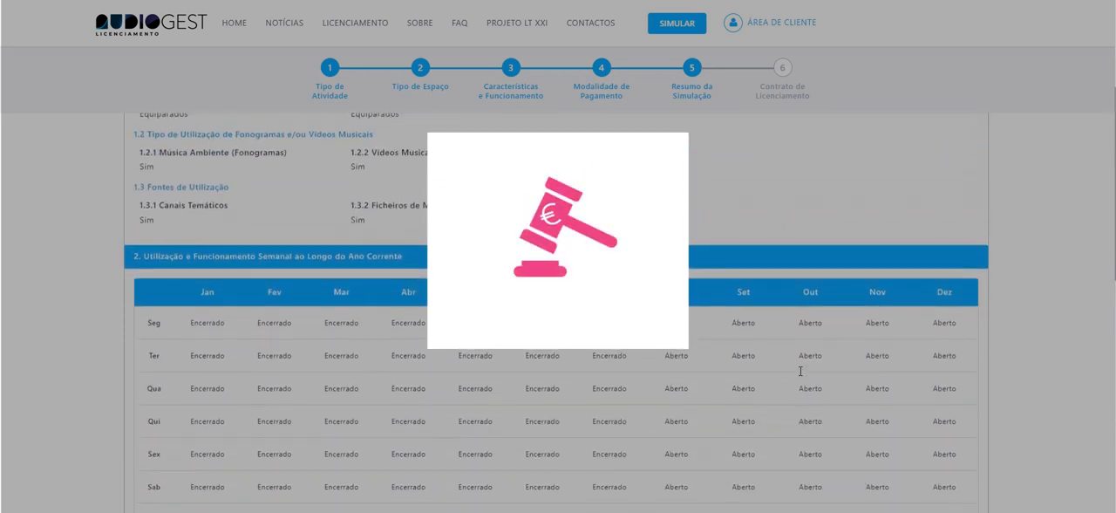
{"action": "scroll", "coordinate": [801, 370], "scroll_direction": "up", "scroll_amount": 1}
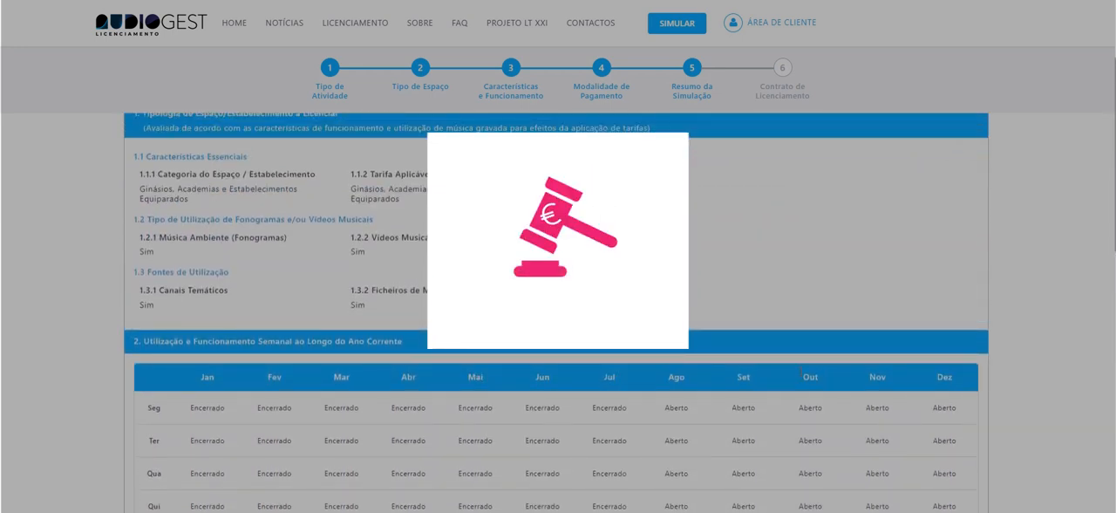
{"action": "scroll", "coordinate": [801, 374], "scroll_direction": "up", "scroll_amount": 1}
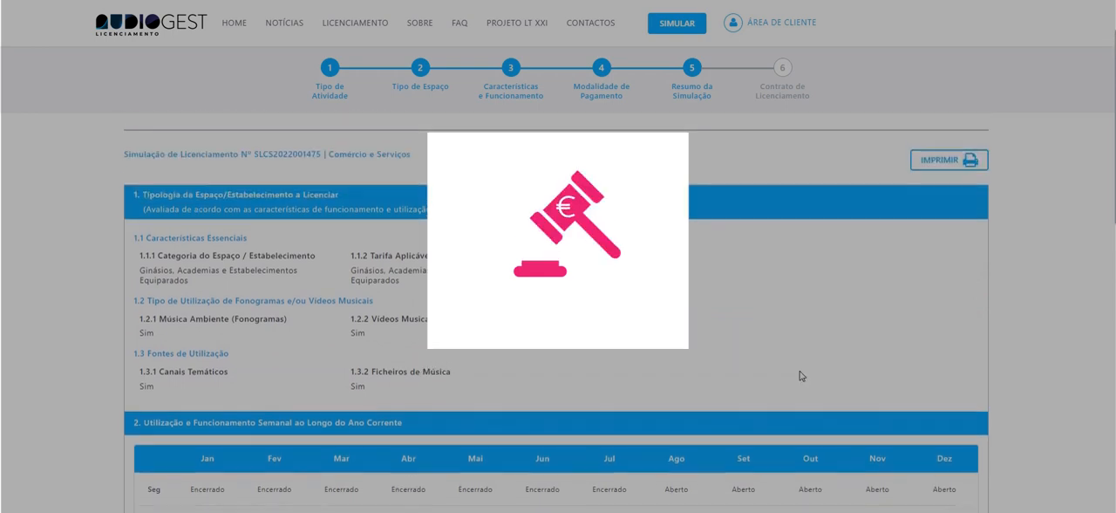
{"action": "scroll", "coordinate": [801, 375], "scroll_direction": "up", "scroll_amount": 1}
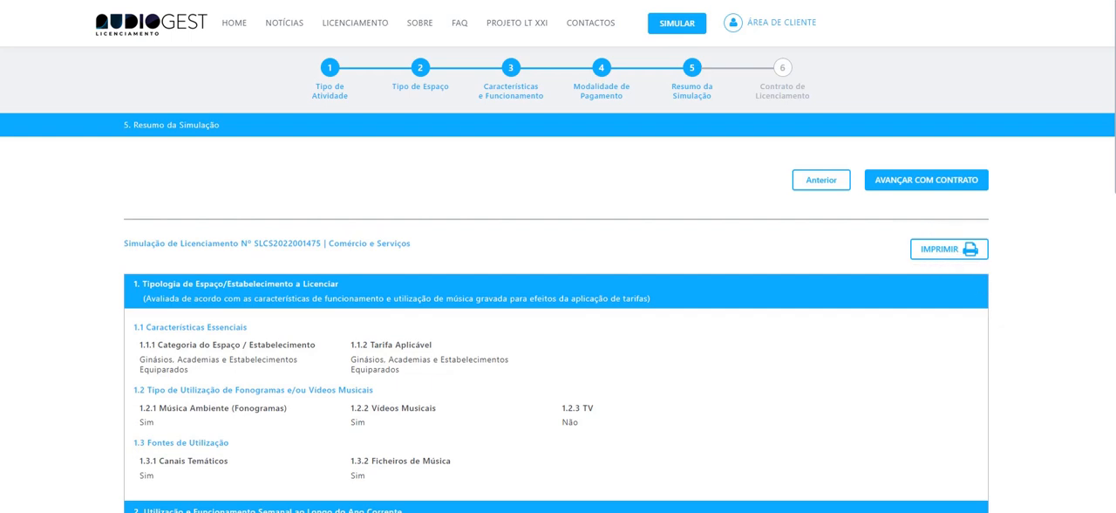
Advance to the licensing contract and enter the operating entity's NIF, the name Fit & Nice Lda. and the permanent certificate code.
{"action": "left_click", "coordinate": [951, 251]}
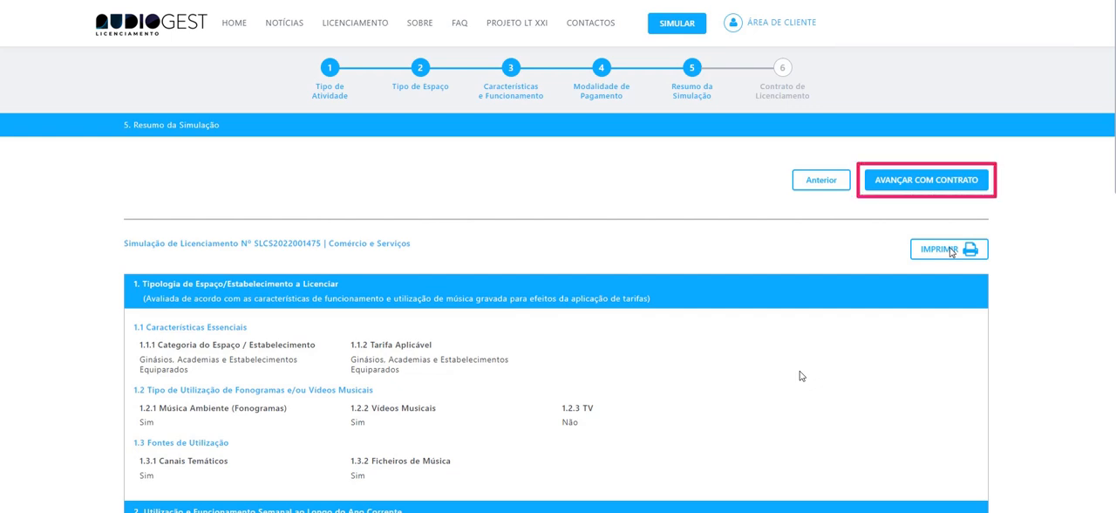
{"action": "left_click", "coordinate": [930, 185]}
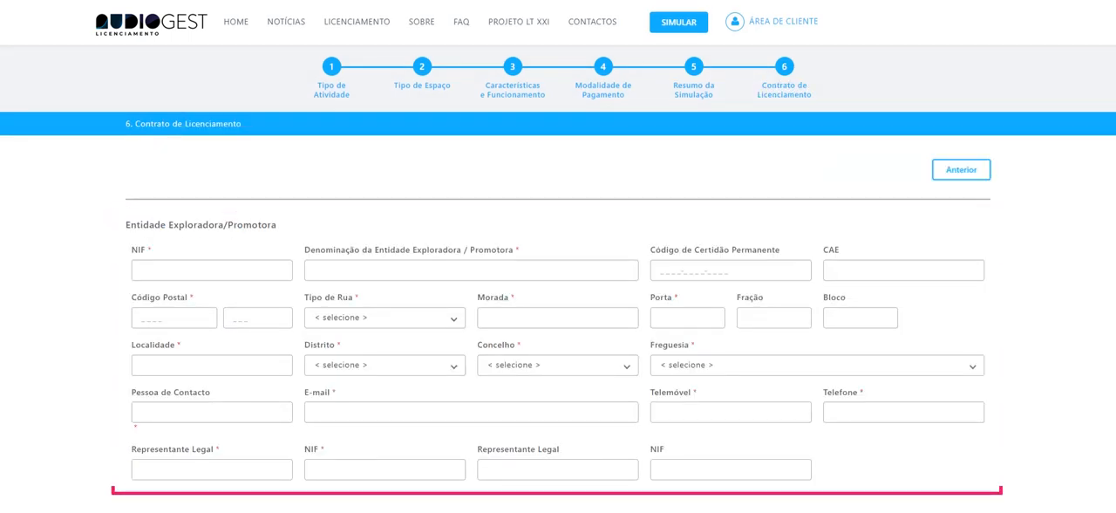
{"action": "type", "text": "55555555"}
{"action": "type", "text": "Fit & Nice Lda."}
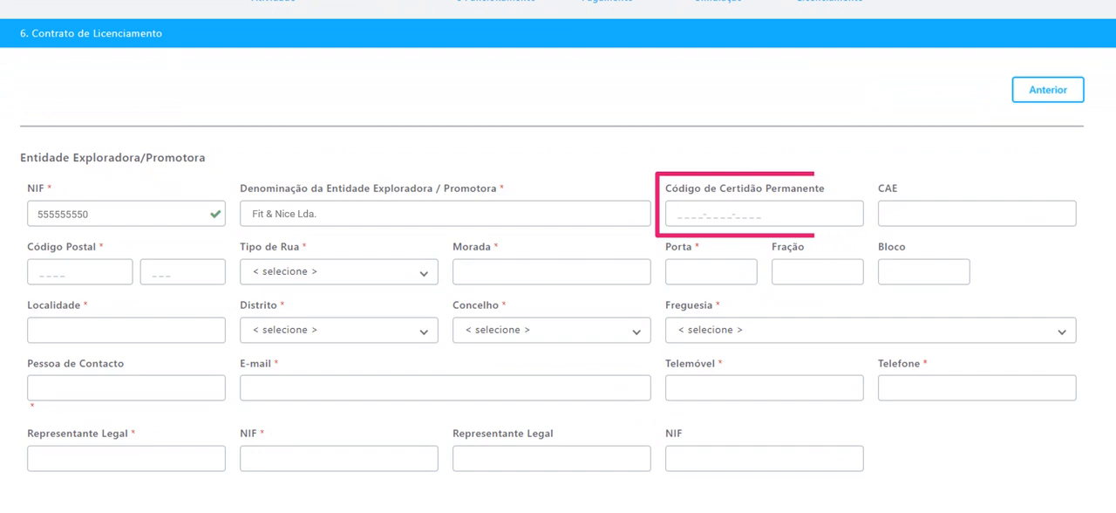
{"action": "type", "text": "1234-5678-9010"}
Fill in the operating entity's postal code, street type, street name and door number.
{"action": "left_click", "coordinate": [80, 272]}
{"action": "type", "text": "1050"}
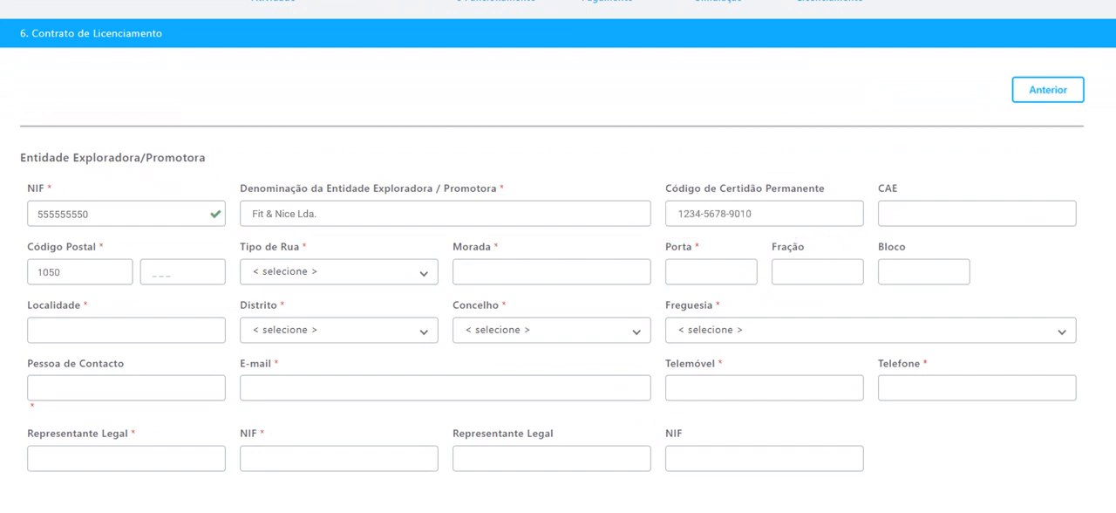
{"action": "left_click", "coordinate": [182, 272]}
{"action": "type", "text": "031"}
{"action": "left_click", "coordinate": [339, 272]}
{"action": "type", "text": "Avenida"}
{"action": "left_click", "coordinate": [551, 272]}
{"action": "left_click", "coordinate": [712, 272]}
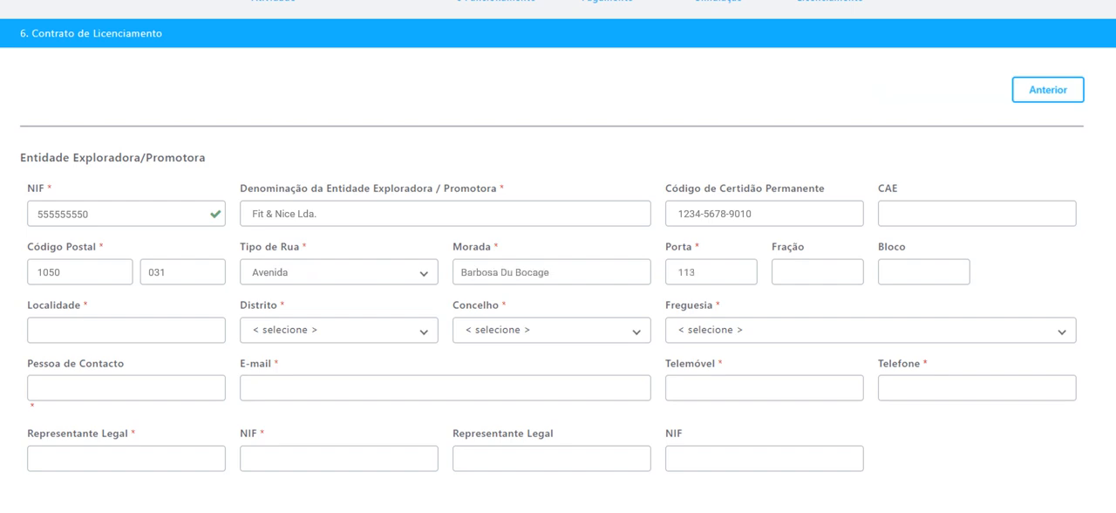
Complete the operating entity's address with its locality, district, municipality and parish.
{"action": "left_click", "coordinate": [126, 330]}
{"action": "type", "text": "Lisboa"}
{"action": "left_click", "coordinate": [339, 331]}
{"action": "type", "text": "Lisboa"}
{"action": "left_click", "coordinate": [551, 330]}
{"action": "type", "text": "Lisbo"}
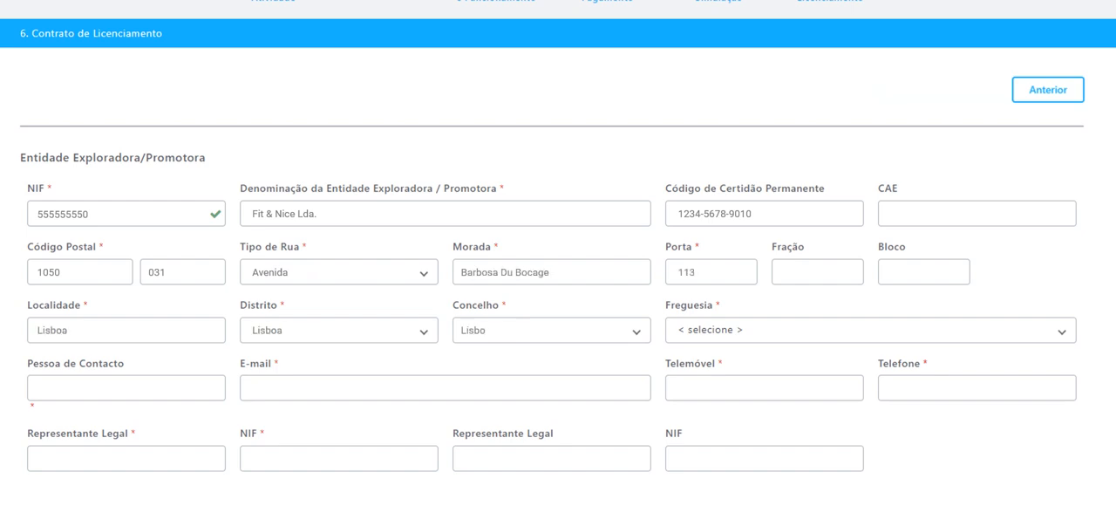
{"action": "left_click", "coordinate": [764, 331]}
{"action": "type", "text": "AVENIDAS NOVAS"}
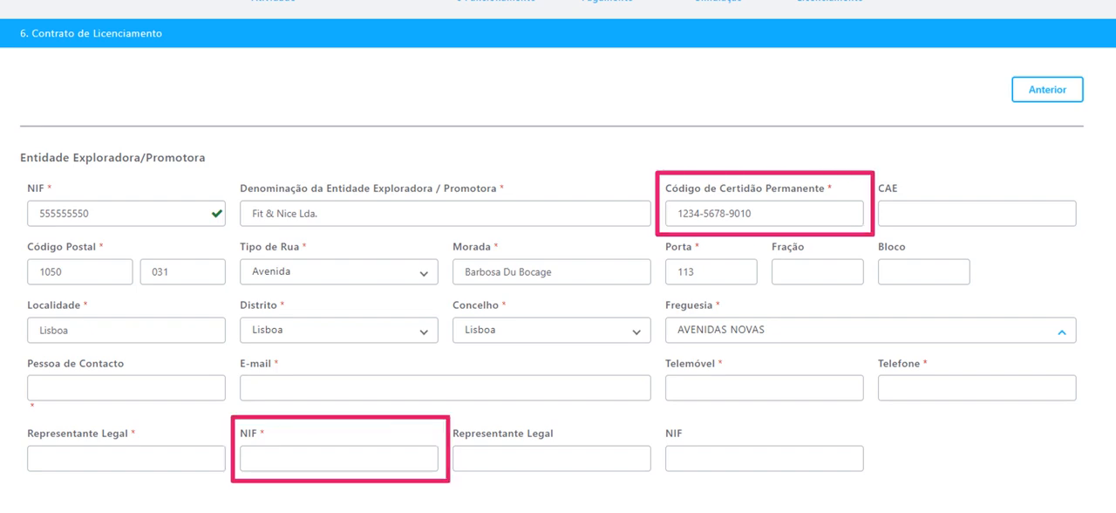
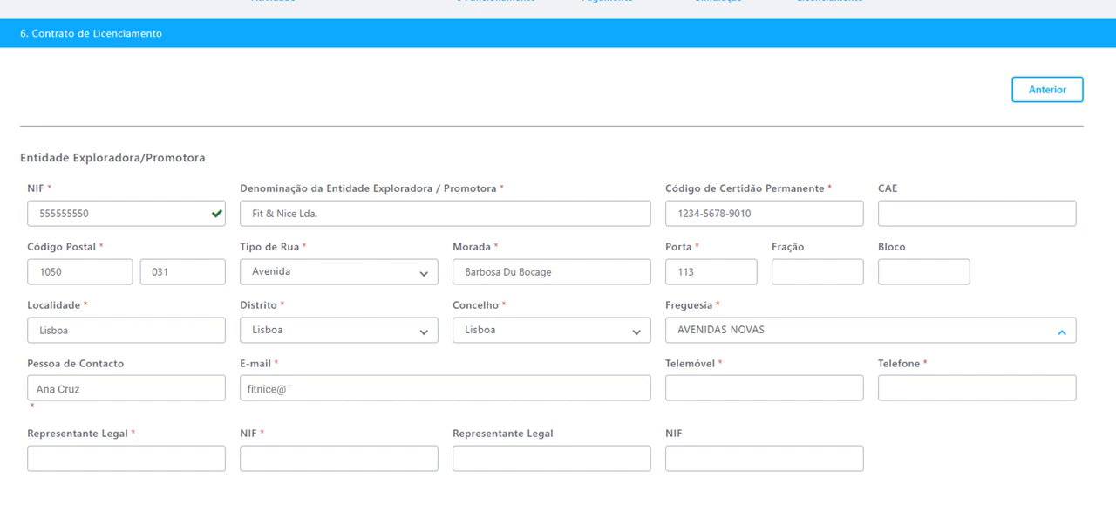
Enter the contact person's name, e-mail, mobile number and telephone number for the operating entity.
{"action": "key", "text": "Tab"}
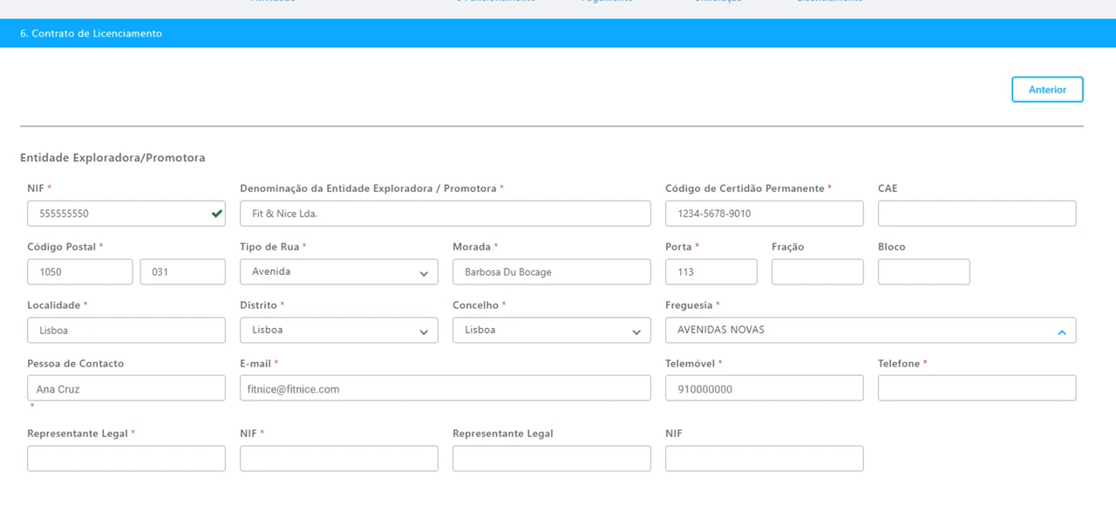
{"action": "key", "text": "Tab"}
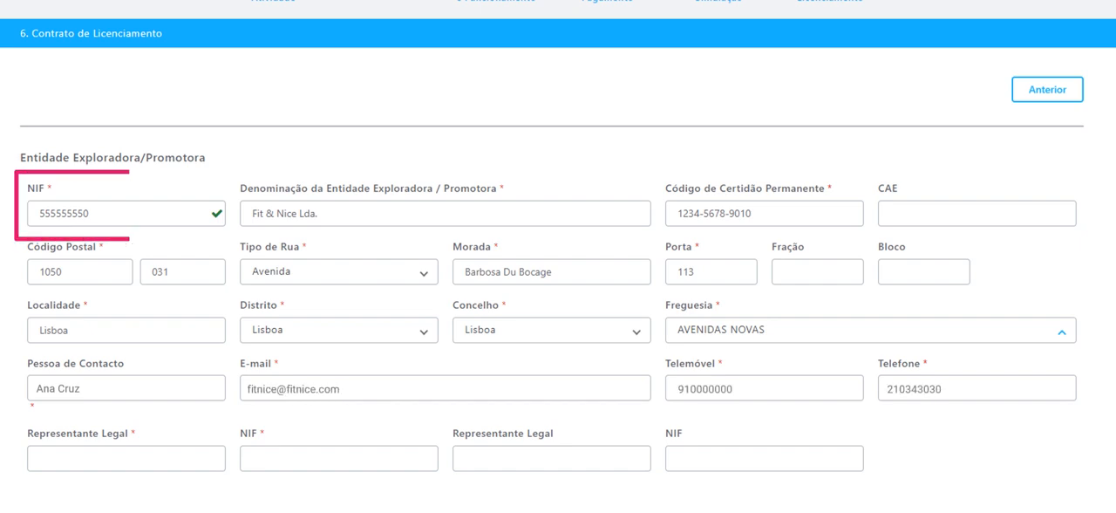
Enter the first legal representative's full name and NIF.
{"action": "key", "text": "Tab"}
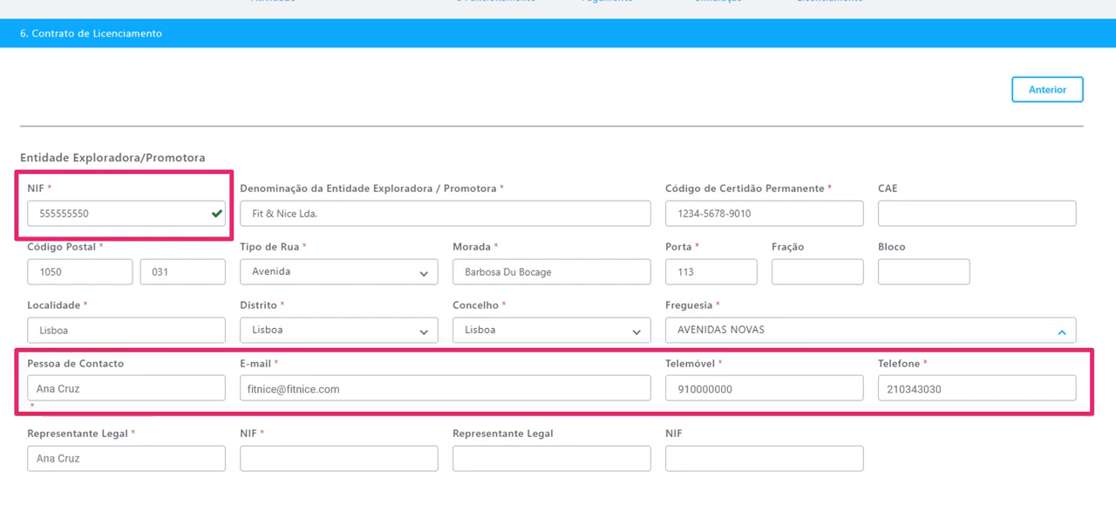
{"action": "key", "text": "Tab"}
{"action": "type", "text": "123456789"}
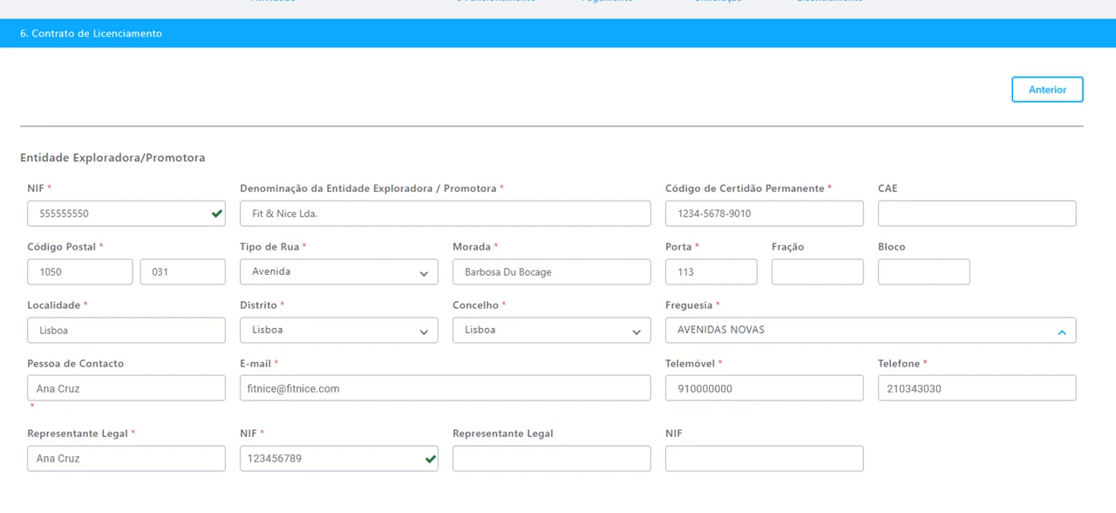
Name the establishment to license Fit & Nice and reuse the operating entity's address for it.
{"action": "scroll", "coordinate": [306, 494], "scroll_direction": "down", "scroll_amount": 4}
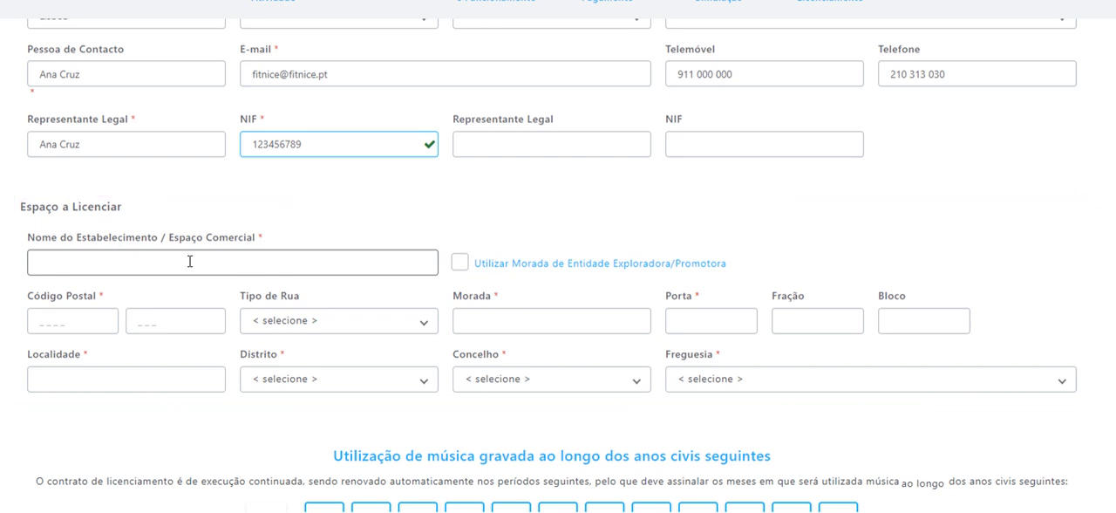
{"action": "type", "text": "Fit Nice"}
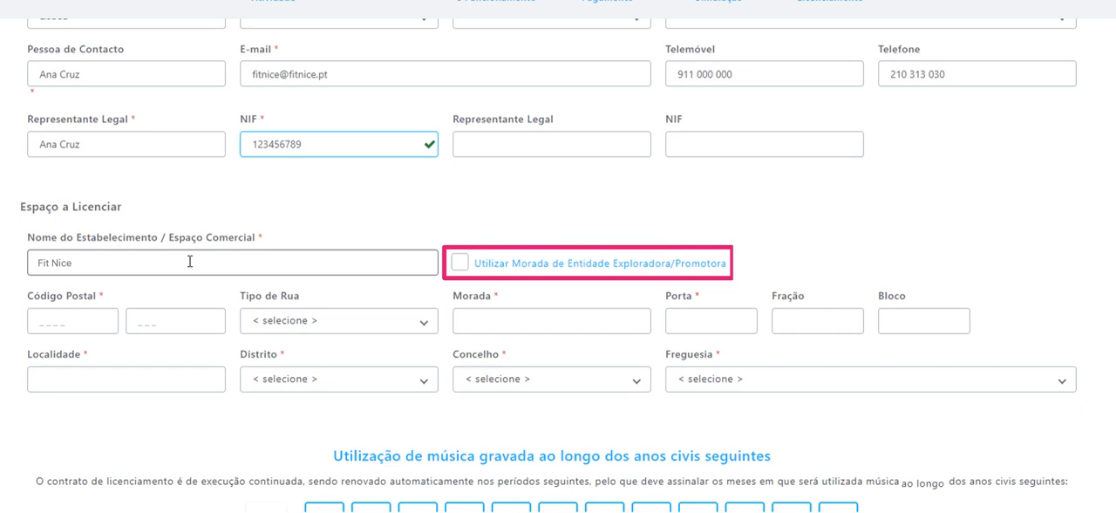
{"action": "left_click", "coordinate": [460, 262]}
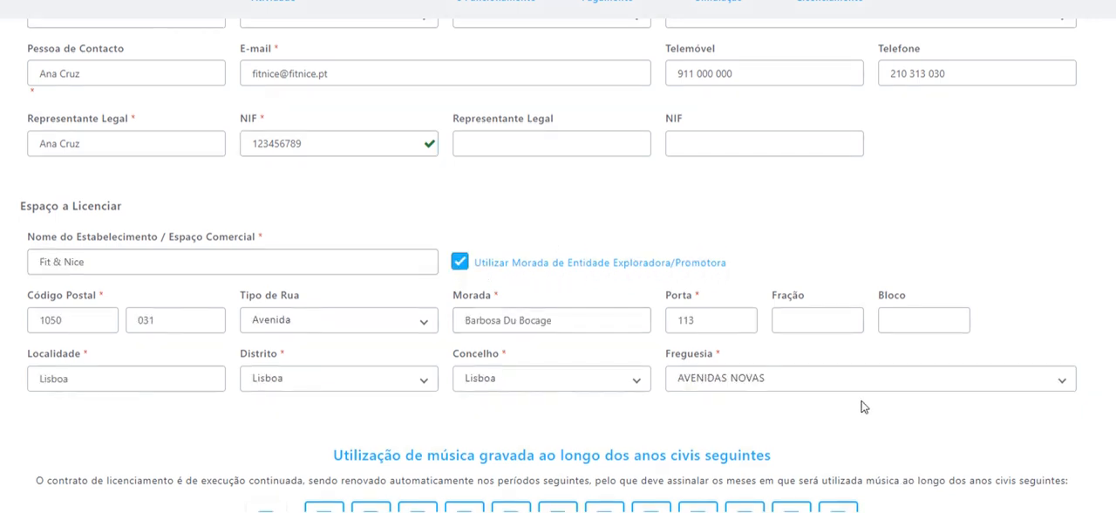
Open the Condições gerais de Licenciamento, go through the text to its end and accept the conditions.
{"action": "scroll", "coordinate": [865, 408], "scroll_direction": "down", "scroll_amount": 1}
{"action": "scroll", "coordinate": [866, 409], "scroll_direction": "down", "scroll_amount": 1}
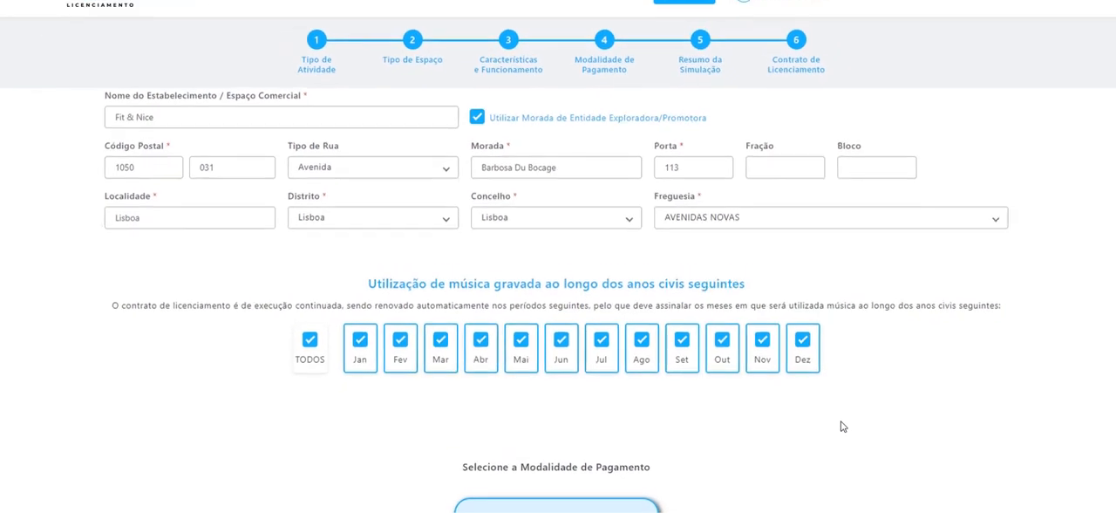
{"action": "scroll", "coordinate": [264, 425], "scroll_direction": "down", "scroll_amount": 3}
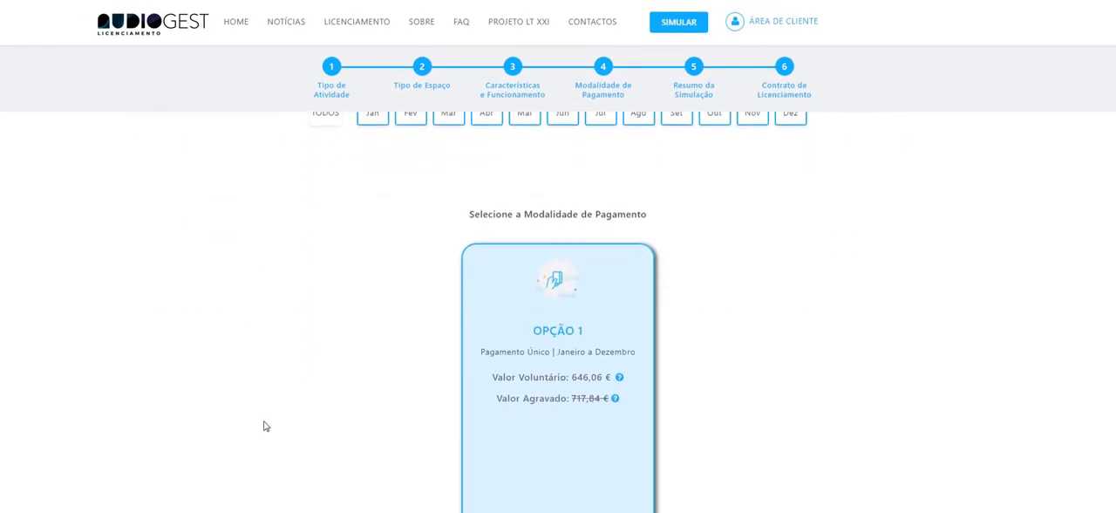
{"action": "scroll", "coordinate": [264, 426], "scroll_direction": "down", "scroll_amount": 1}
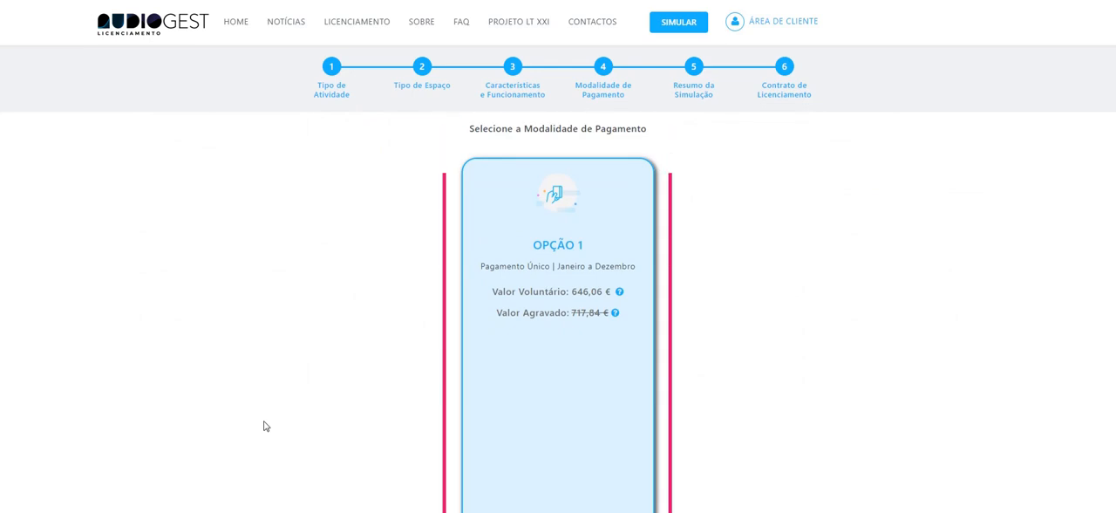
{"action": "scroll", "coordinate": [264, 426], "scroll_direction": "down", "scroll_amount": 3}
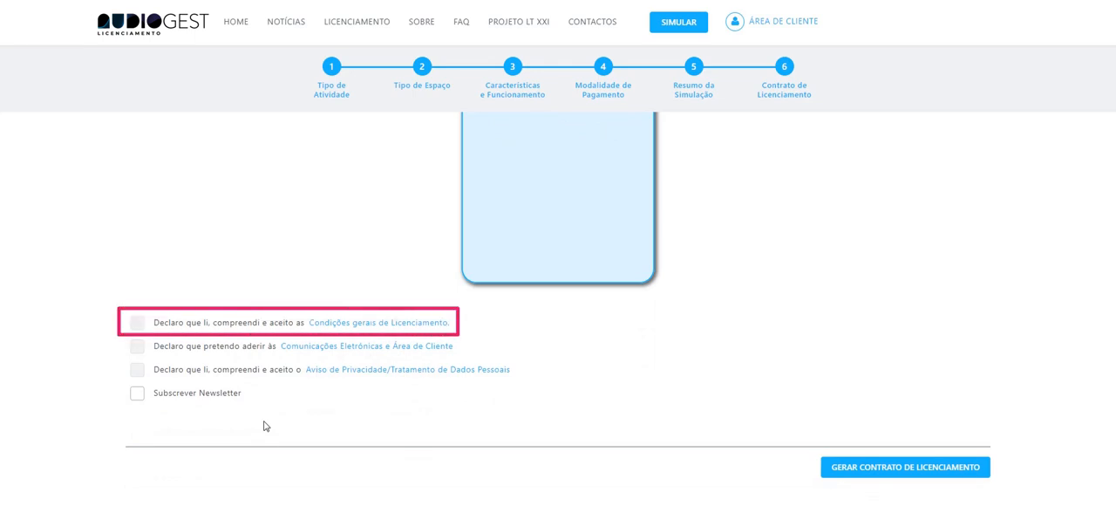
{"action": "left_click", "coordinate": [353, 323]}
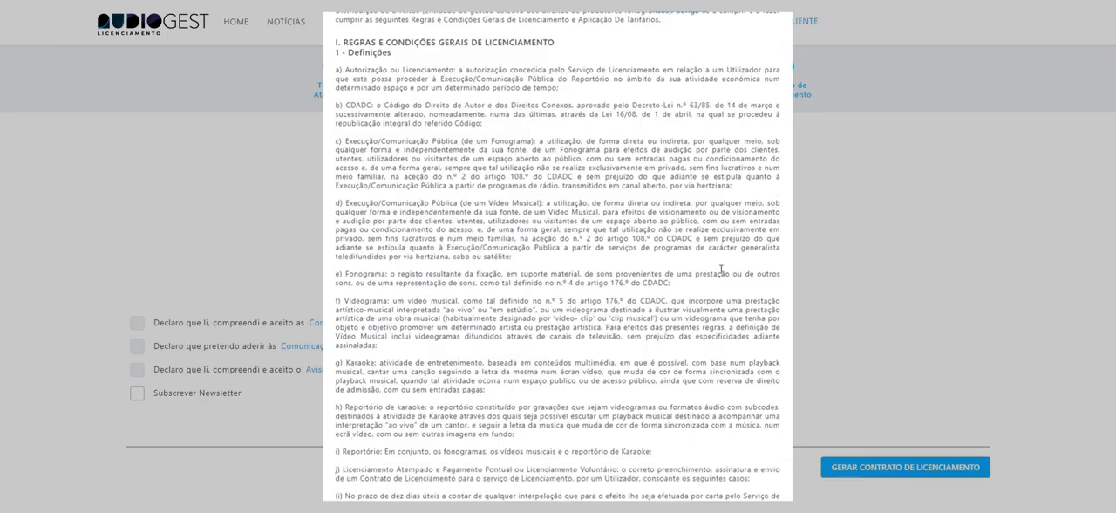
{"action": "scroll", "coordinate": [722, 297], "scroll_direction": "down", "scroll_amount": 10}
{"action": "scroll", "coordinate": [723, 297], "scroll_direction": "down", "scroll_amount": 10}
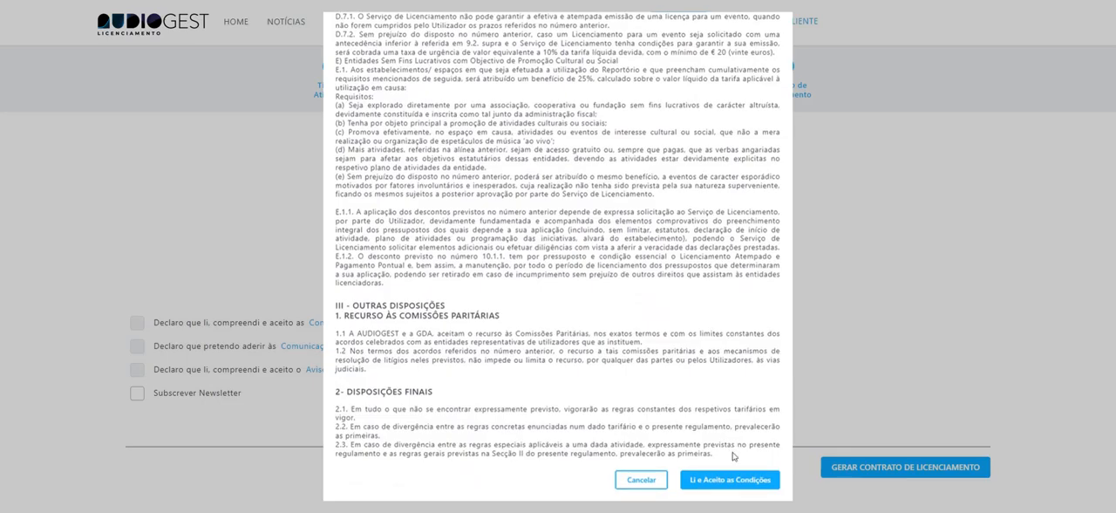
{"action": "left_click", "coordinate": [731, 478]}
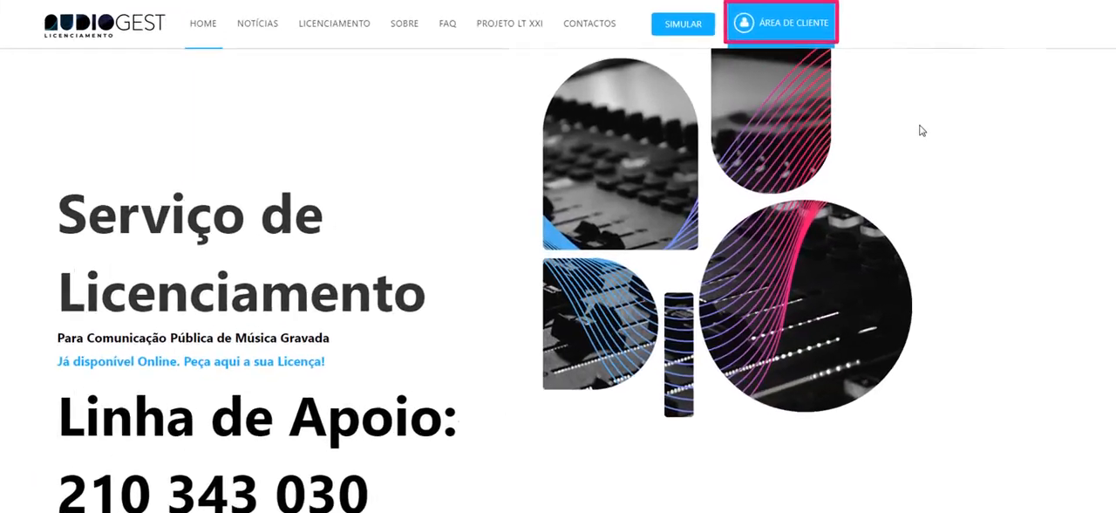
{"action": "left_click", "coordinate": [790, 32]}
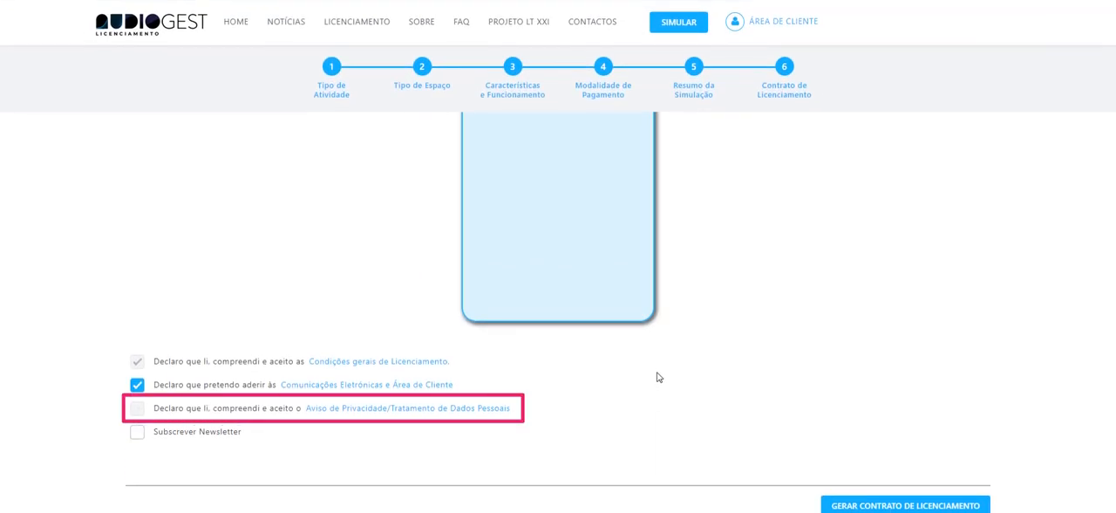
Open and accept the Aviso de Privacidade/Tratamento de Dados Pessoais, and opt in to the newsletter subscription.
{"action": "left_click", "coordinate": [513, 407]}
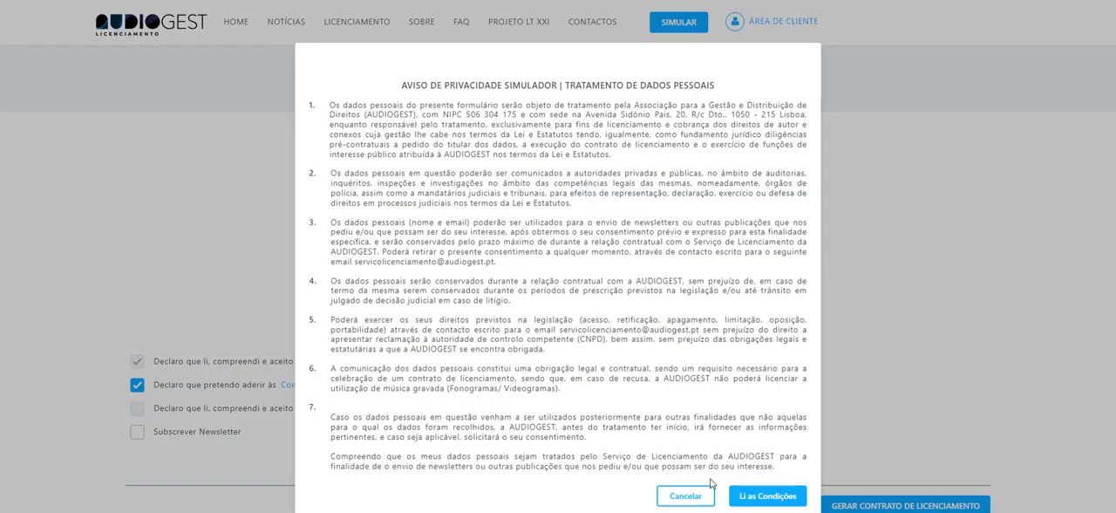
{"action": "left_click", "coordinate": [760, 498]}
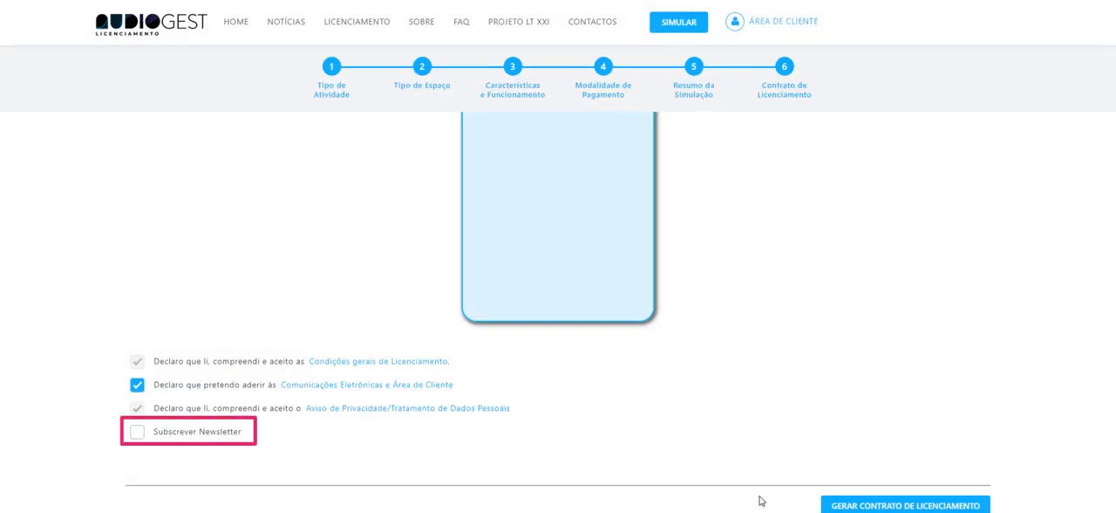
{"action": "left_click", "coordinate": [157, 433]}
Generate the licensing contract and go through the pages of the contract document.
{"action": "scroll", "coordinate": [574, 444], "scroll_direction": "down", "scroll_amount": 1}
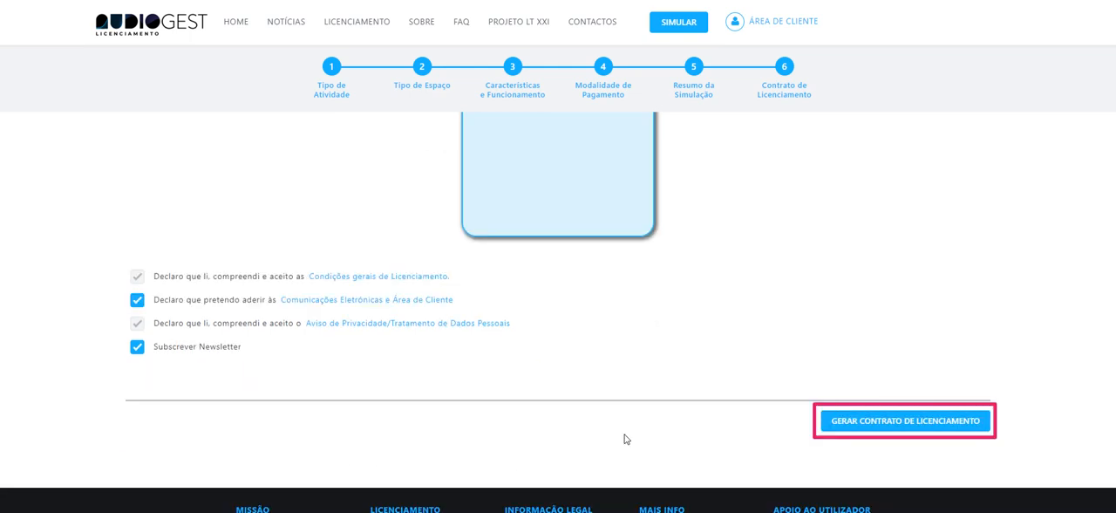
{"action": "left_click", "coordinate": [830, 423]}
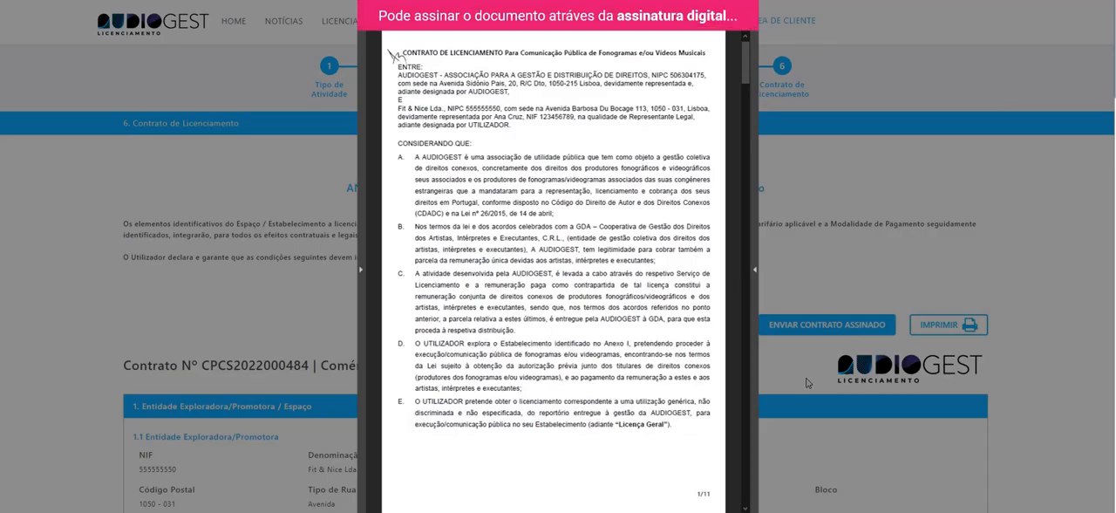
{"action": "scroll", "coordinate": [554, 270], "scroll_direction": "down", "scroll_amount": 2}
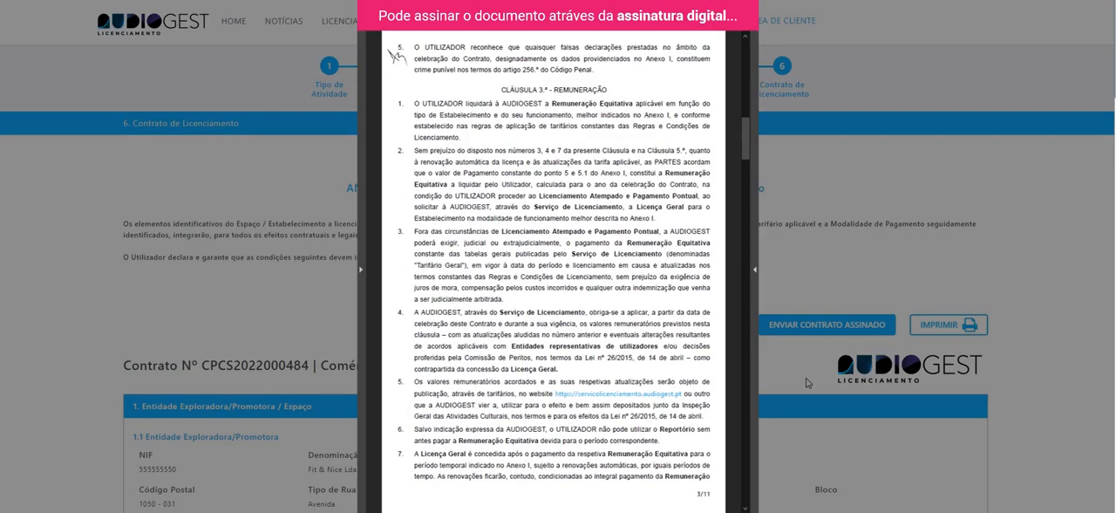
{"action": "scroll", "coordinate": [554, 270], "scroll_direction": "down", "scroll_amount": 2}
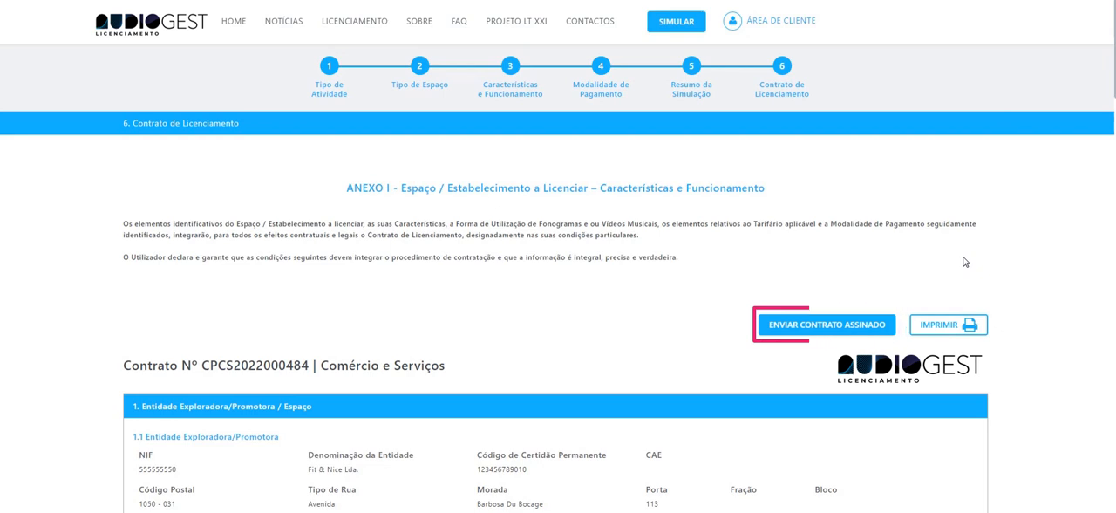
Submit the signed contract as Contrato Provisório, with Copia CC.pdf as Cartão de Cidadão and Ata Nomeacao Orgaos Sociais.pdf and Estatutos.pdf as Estatutos.
{"action": "left_click", "coordinate": [846, 324]}
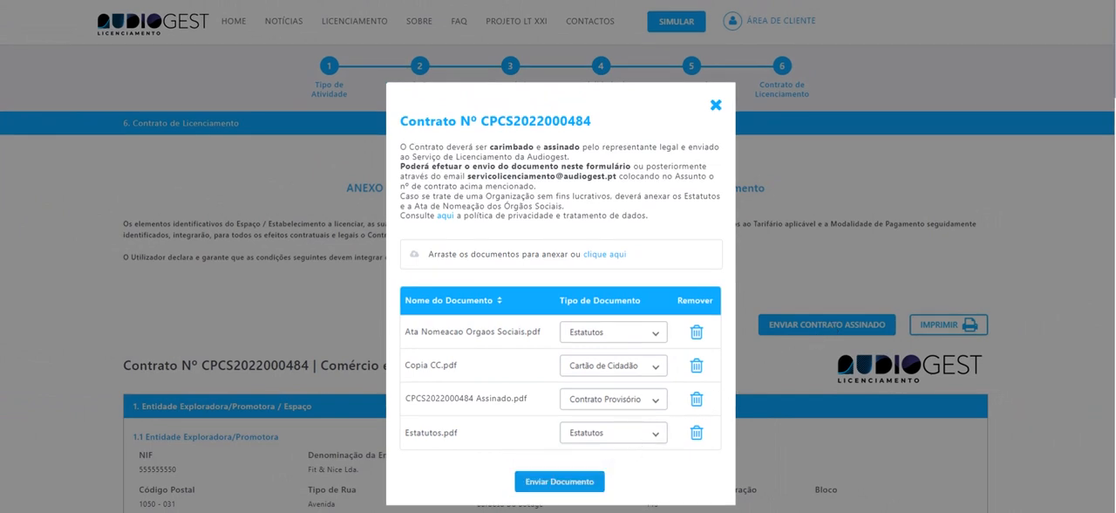
{"action": "left_click", "coordinate": [559, 482]}
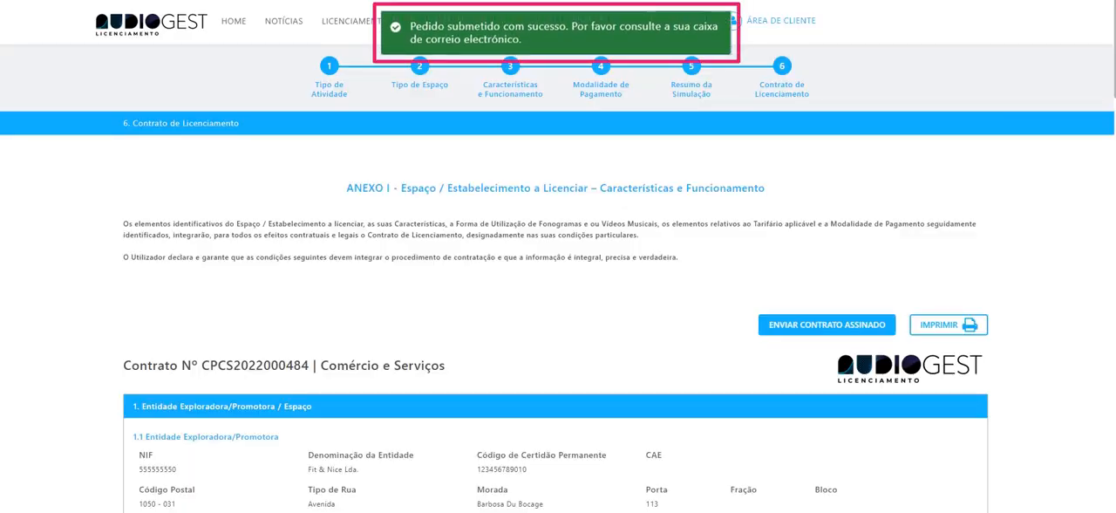